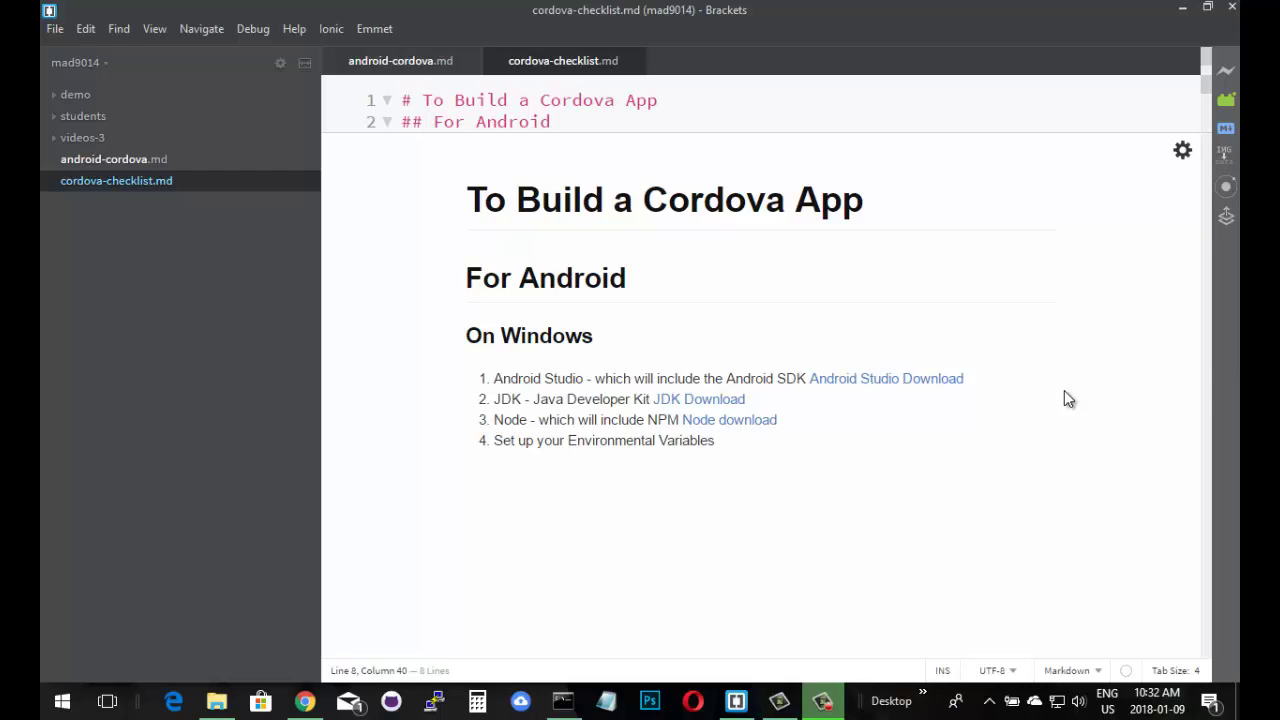
- Open the android-cordova.md notes listing the Windows environment variables
{"action": "right_click", "coordinate": [1064, 391]}
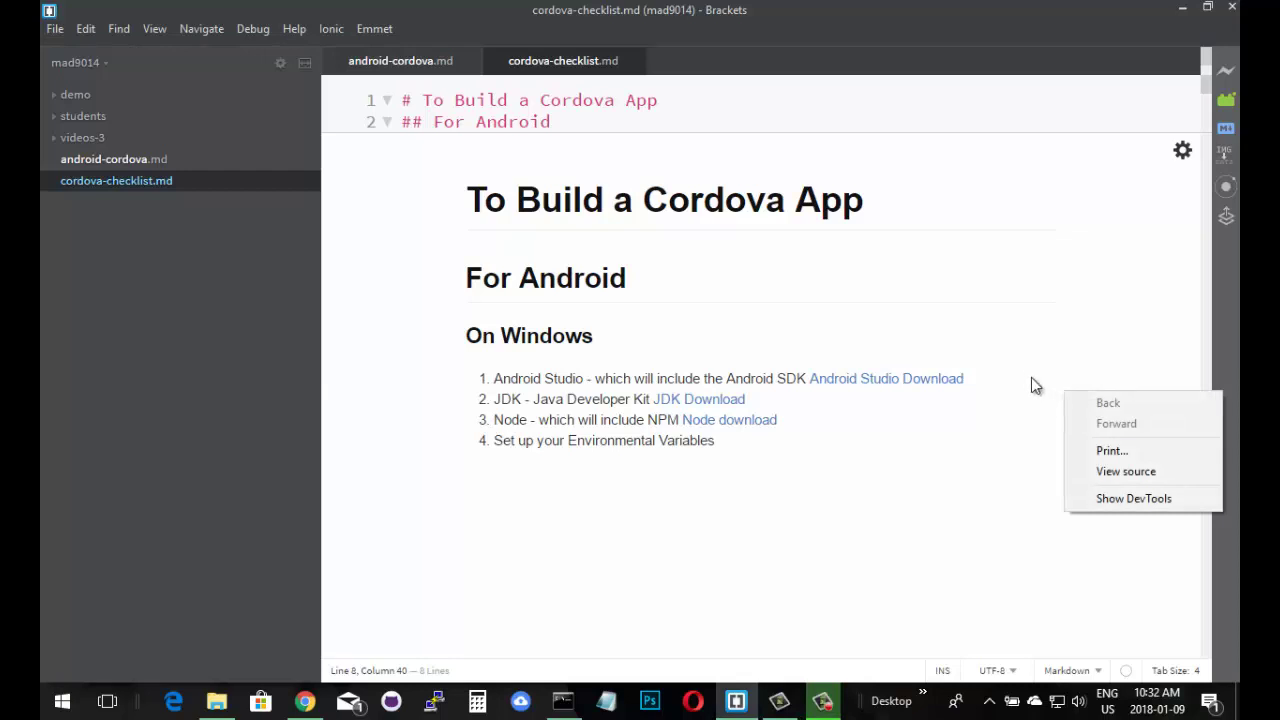
{"action": "left_click", "coordinate": [1028, 375]}
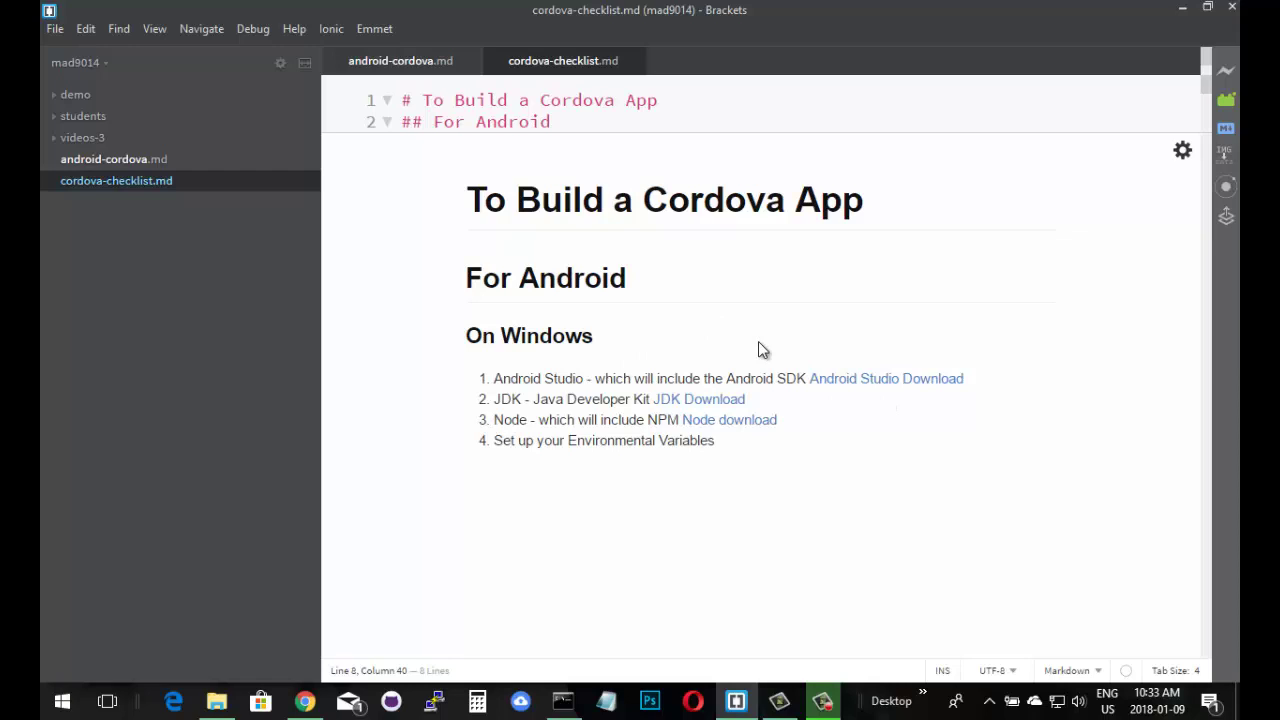
{"action": "left_click", "coordinate": [117, 159]}
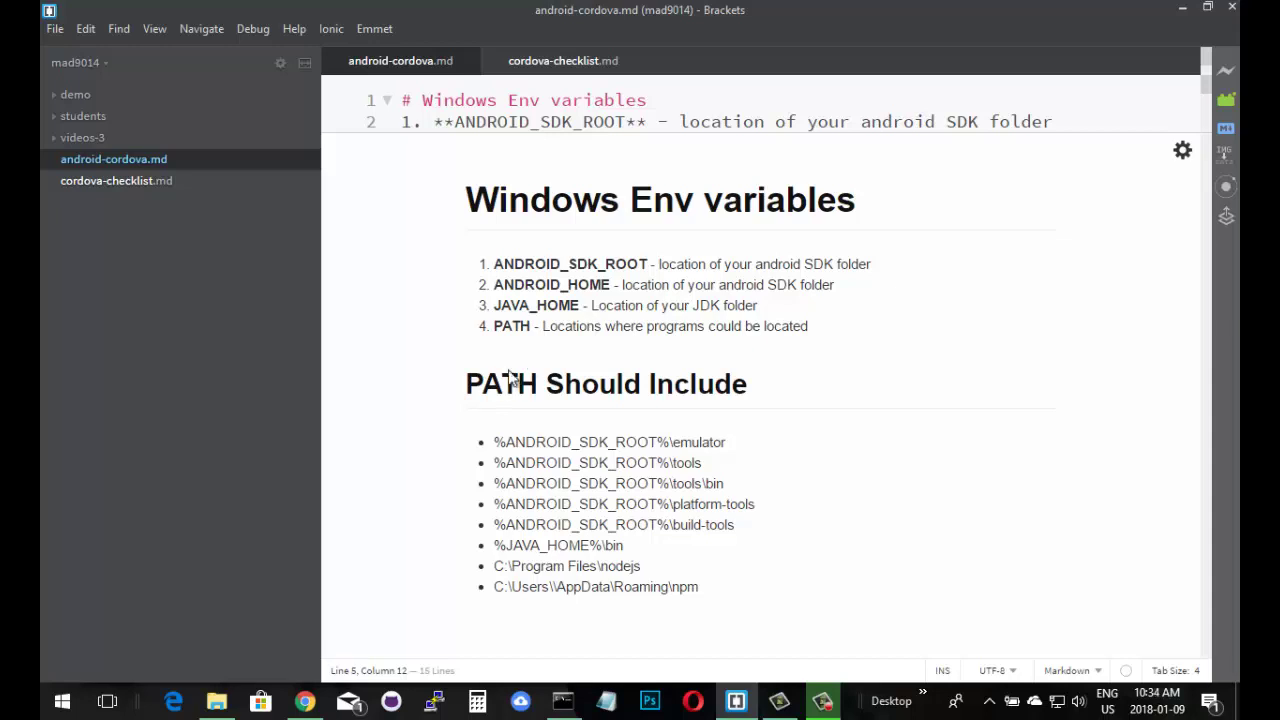
- Switch to the Command Prompt and run the made-up command bubba to test an unrecognized program name
{"action": "right_click", "coordinate": [565, 708]}
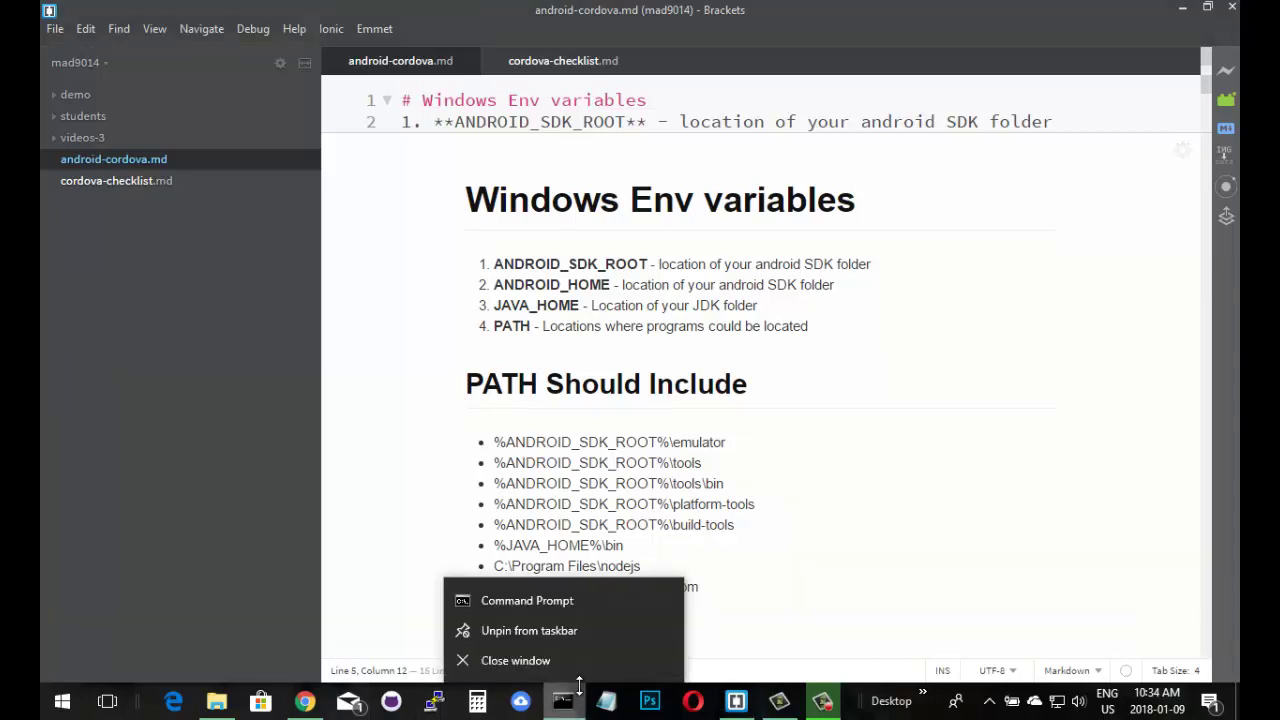
{"action": "left_click", "coordinate": [565, 708]}
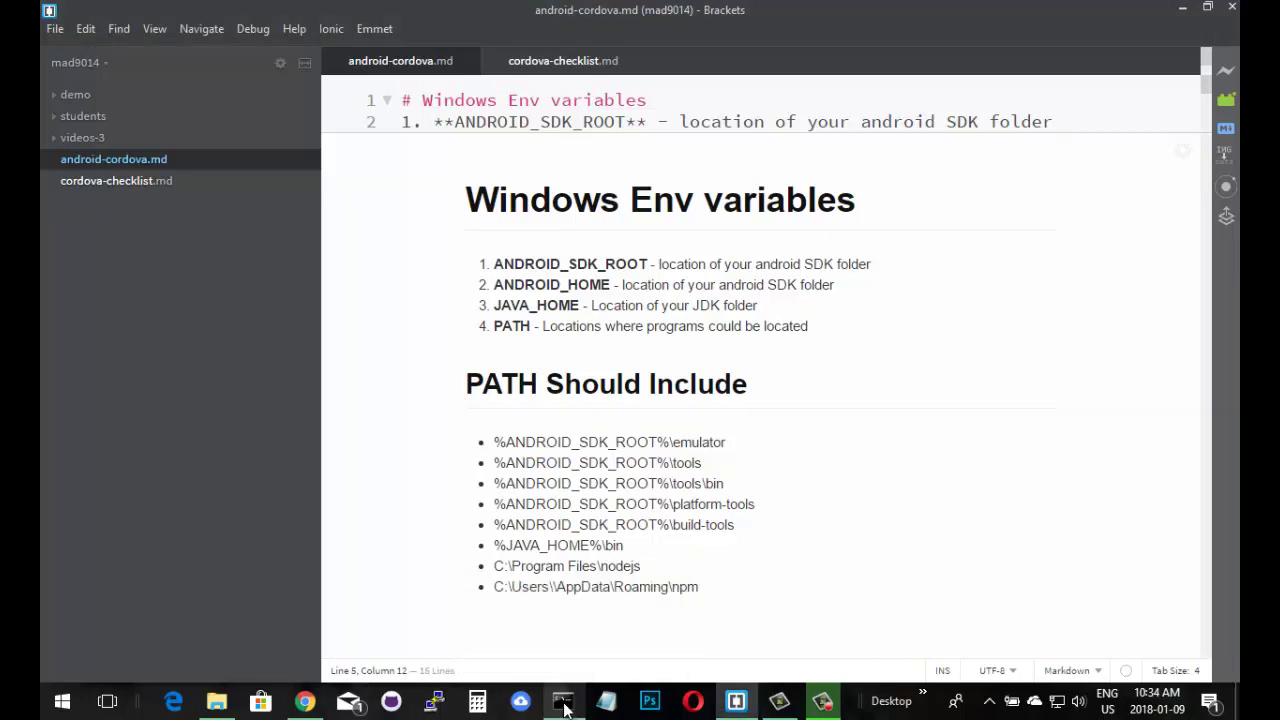
{"action": "left_click", "coordinate": [565, 705]}
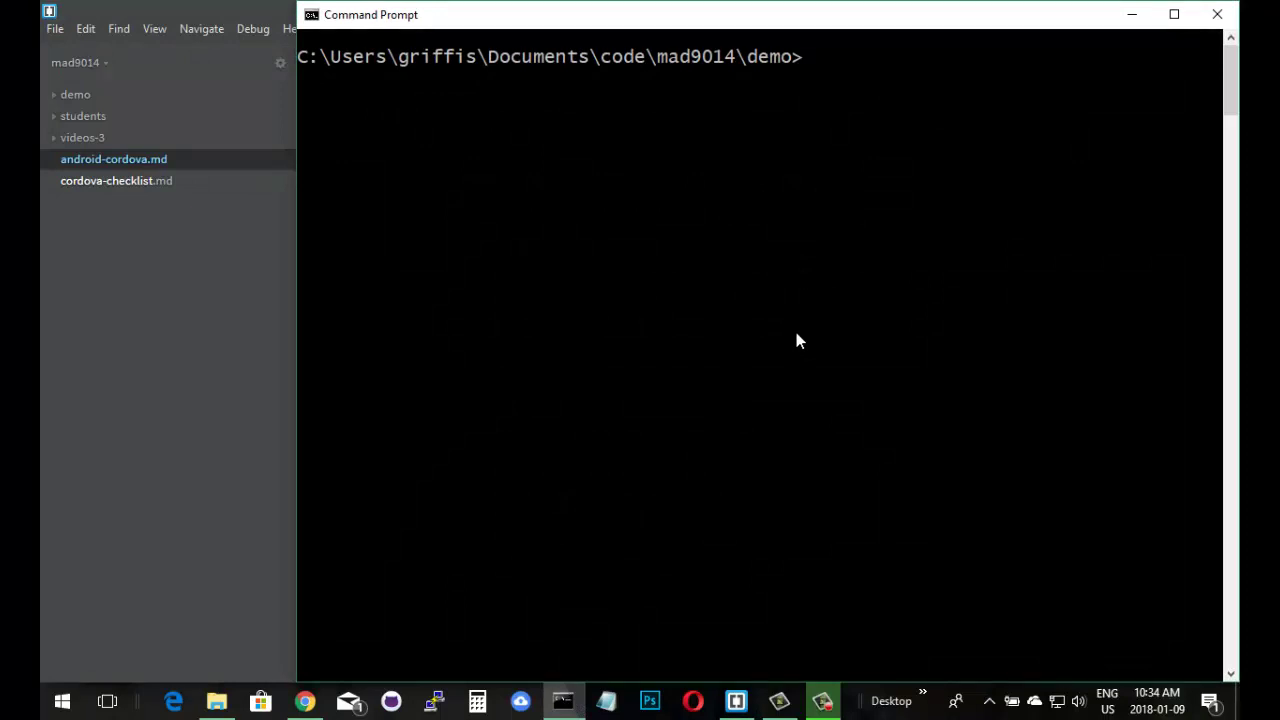
{"action": "type", "text": "bubba"}
{"action": "key", "text": "Return"}
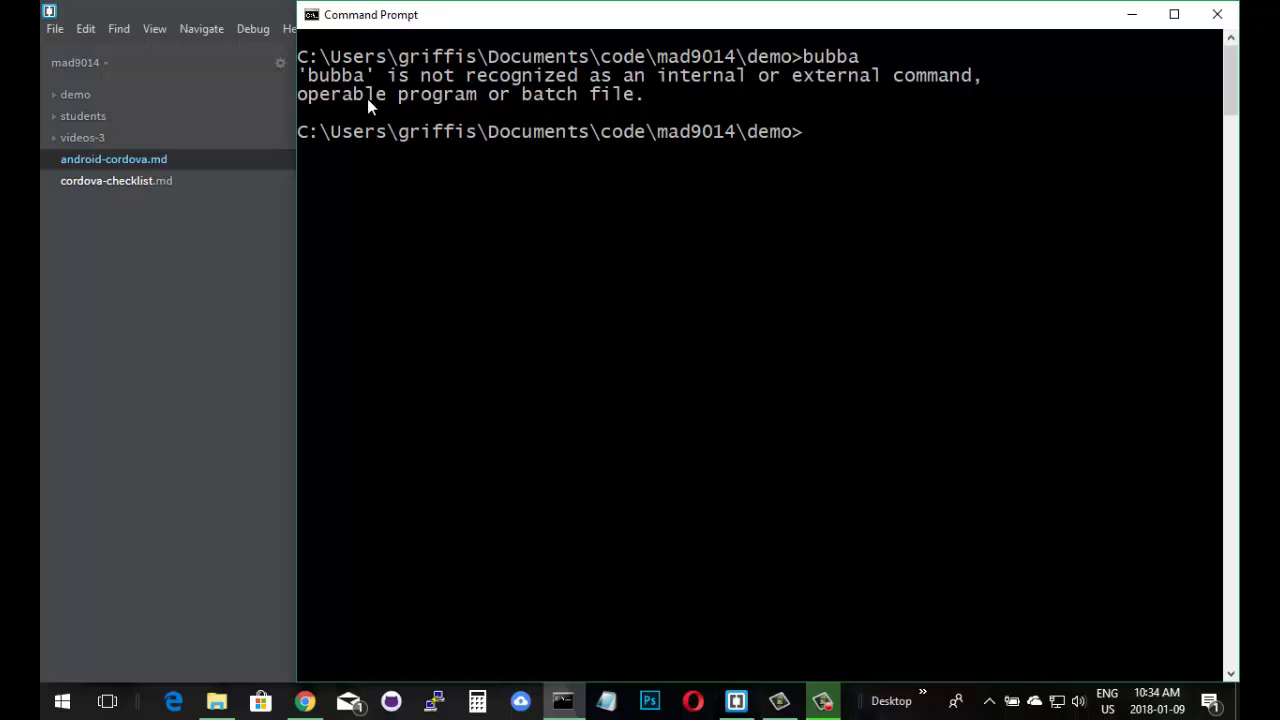
- Check the installed Java runtime and compiler versions with java -version and javac -version
{"action": "type", "text": "java -version"}
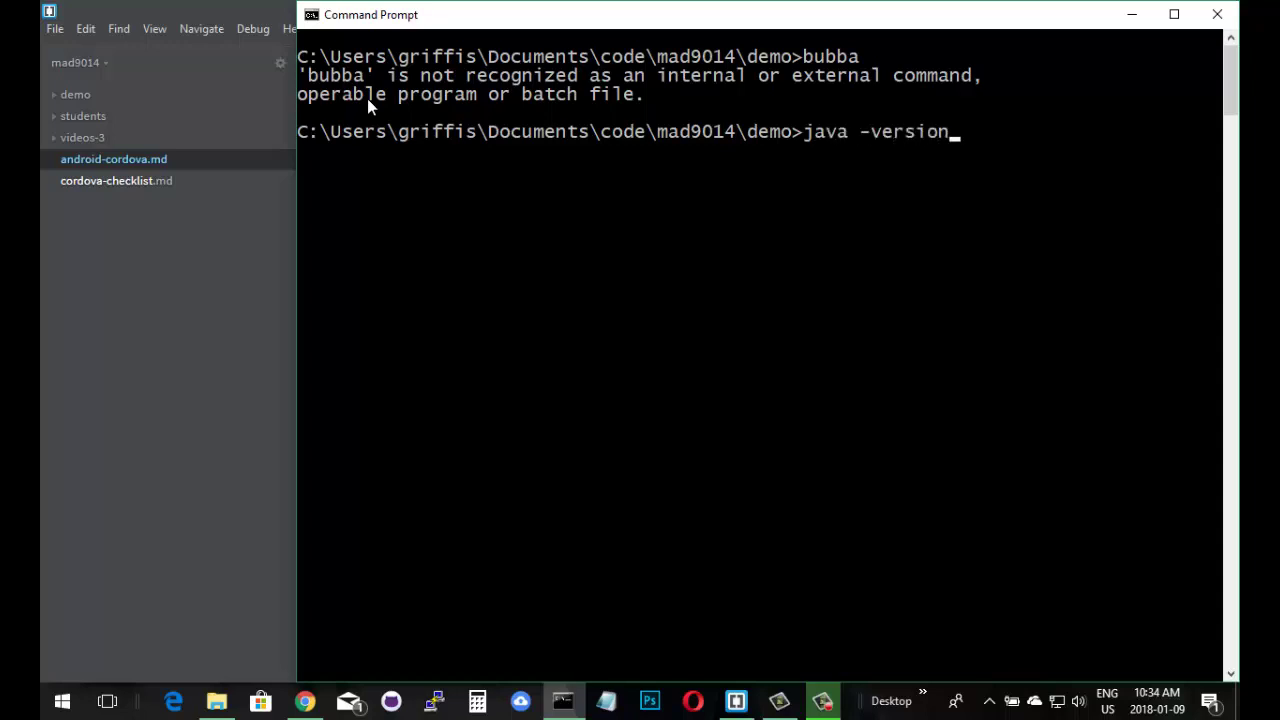
{"action": "key", "text": "Return"}
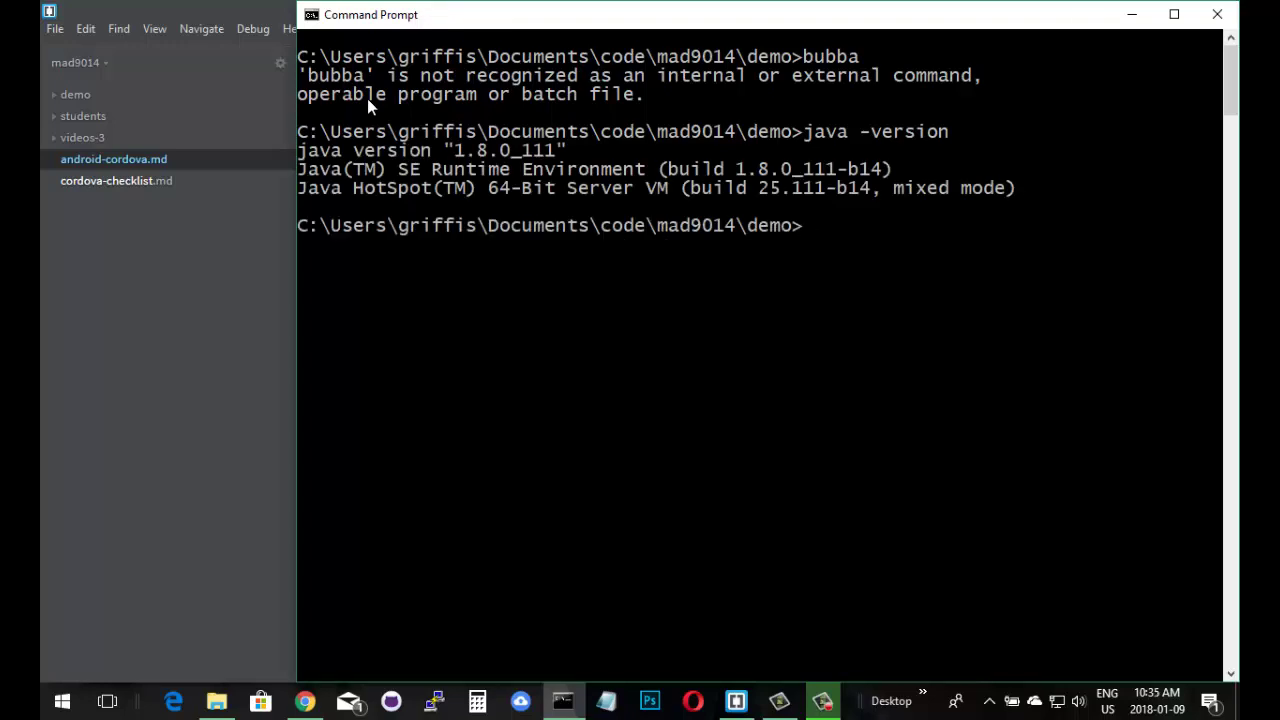
{"action": "type", "text": "javac"}
{"action": "type", "text": " -versio"}
{"action": "type", "text": "n"}
{"action": "key", "text": "Return"}
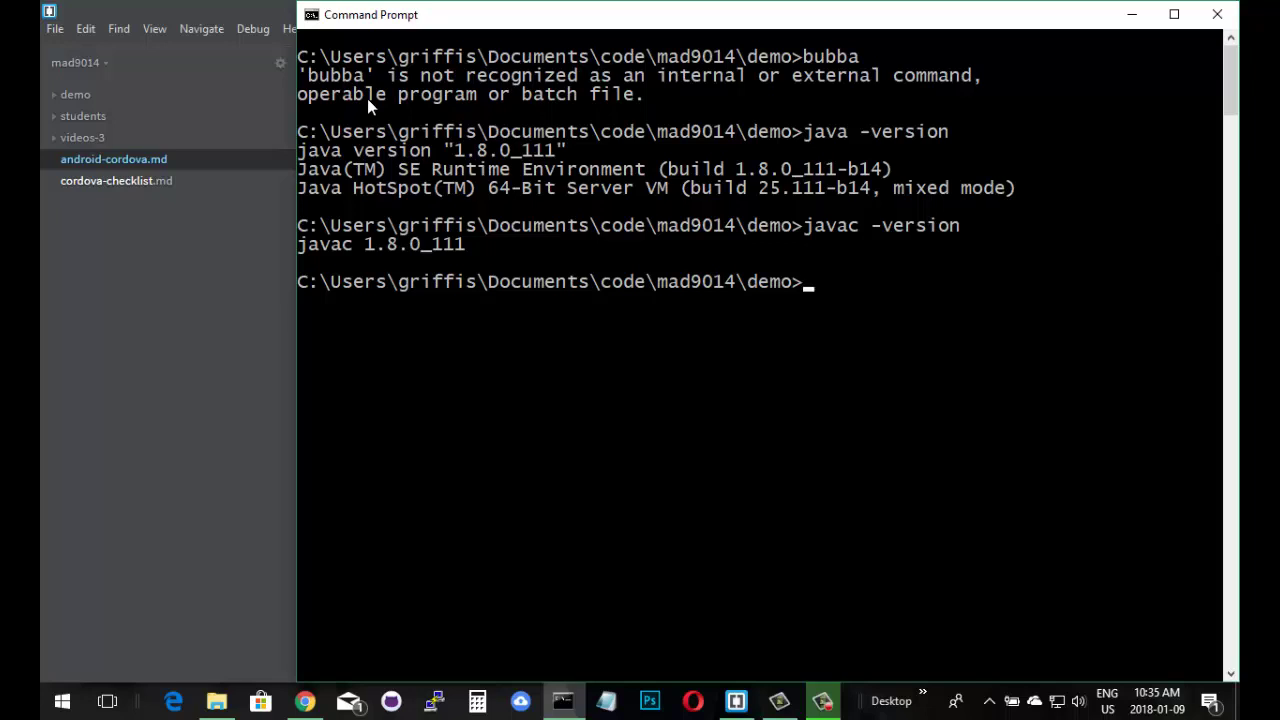
- Check the installed Node and NPM versions with node -v and npm -v
{"action": "type", "text": "node -v"}
{"action": "key", "text": "Return"}
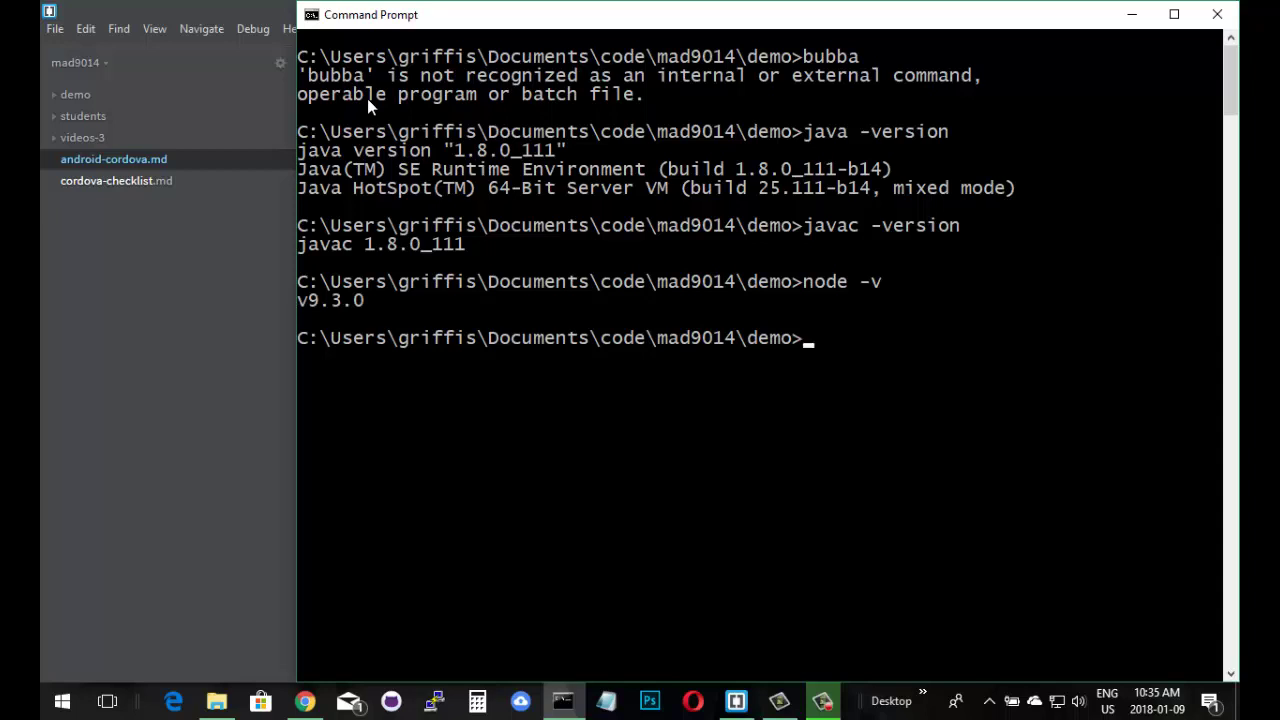
{"action": "type", "text": "npm -v"}
{"action": "key", "text": "Return"}
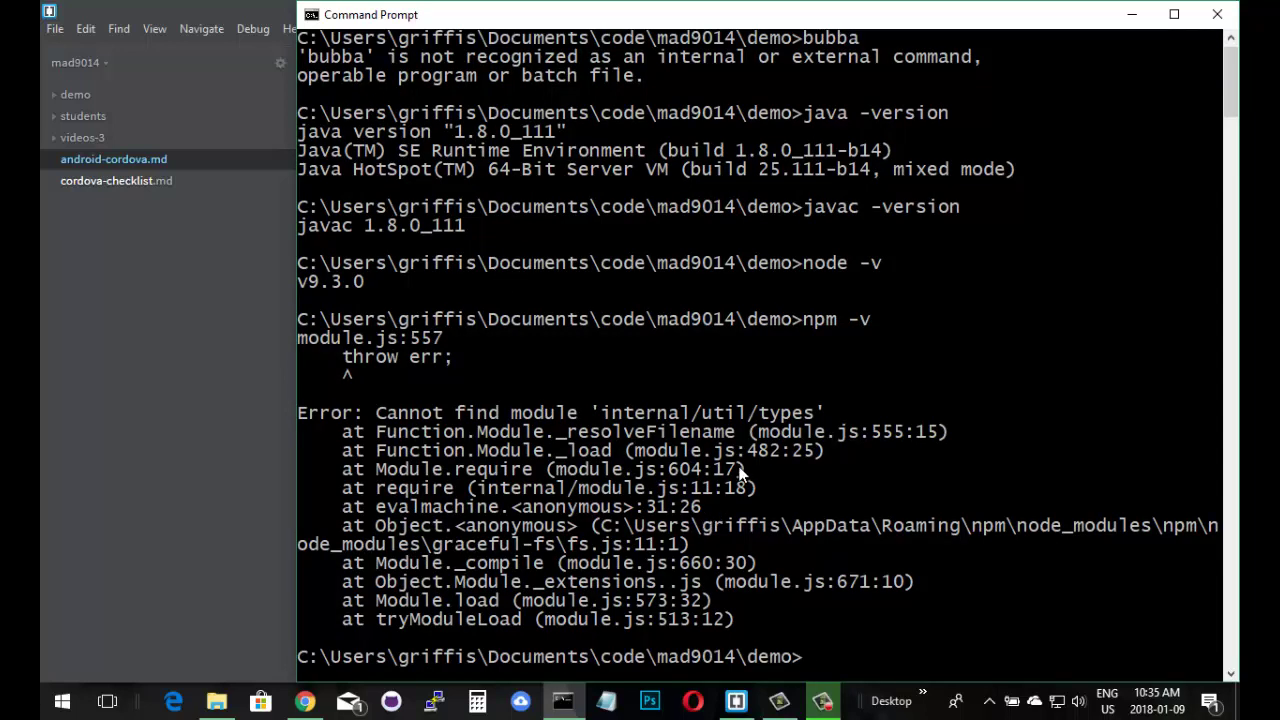
- Clear the console, run adb, and review its output back to the version and install location
{"action": "type", "text": "cls"}
{"action": "key", "text": "Return"}
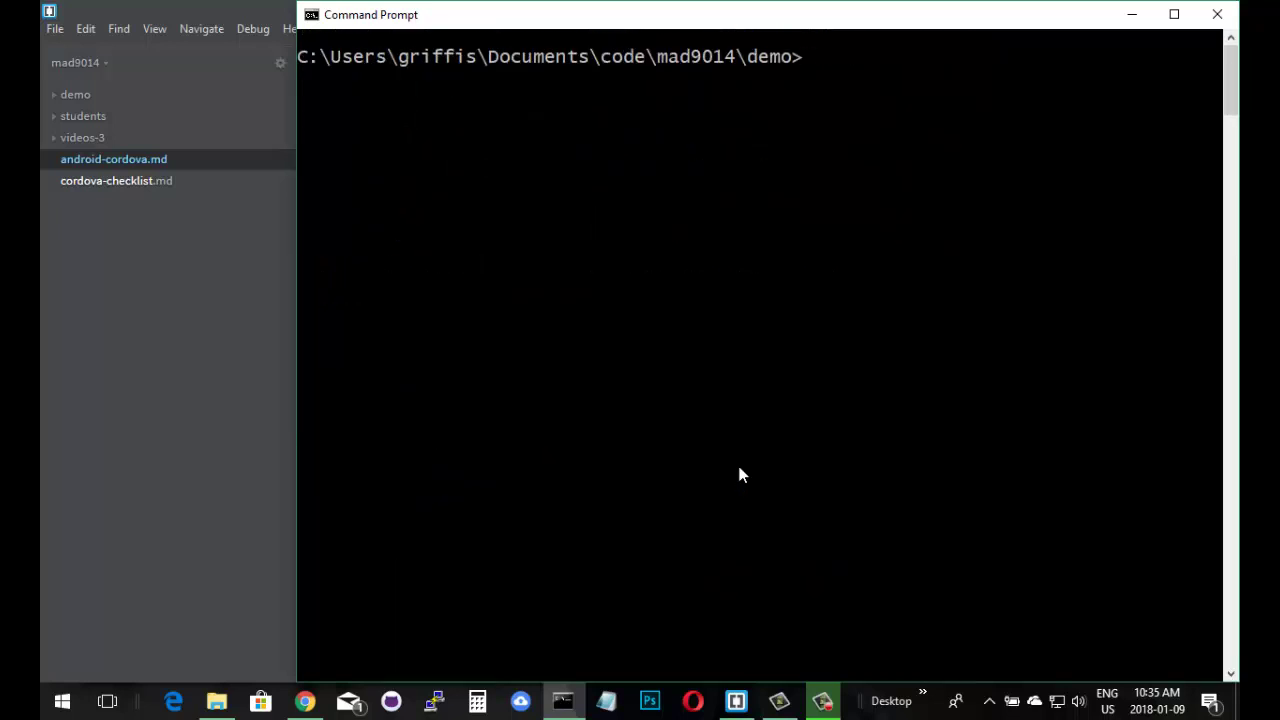
{"action": "type", "text": "adb"}
{"action": "key", "text": "Return"}
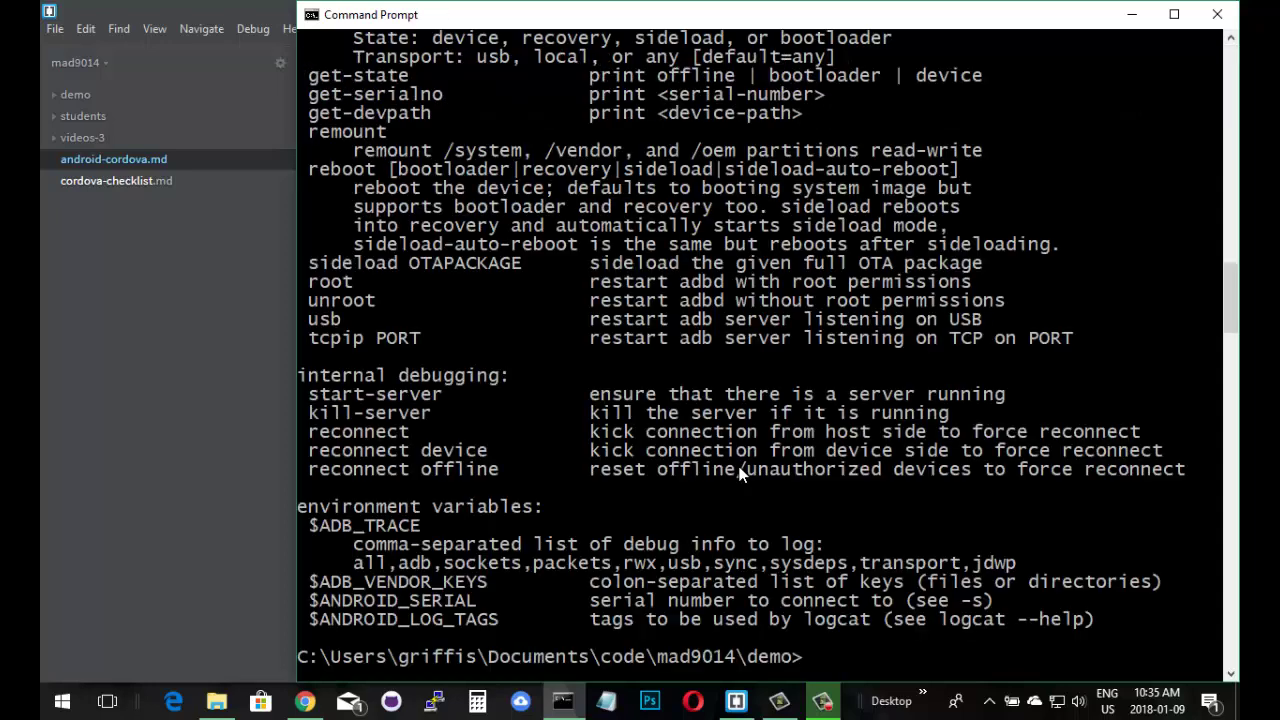
{"action": "scroll", "coordinate": [745, 400], "scroll_direction": "up", "scroll_amount": 6}
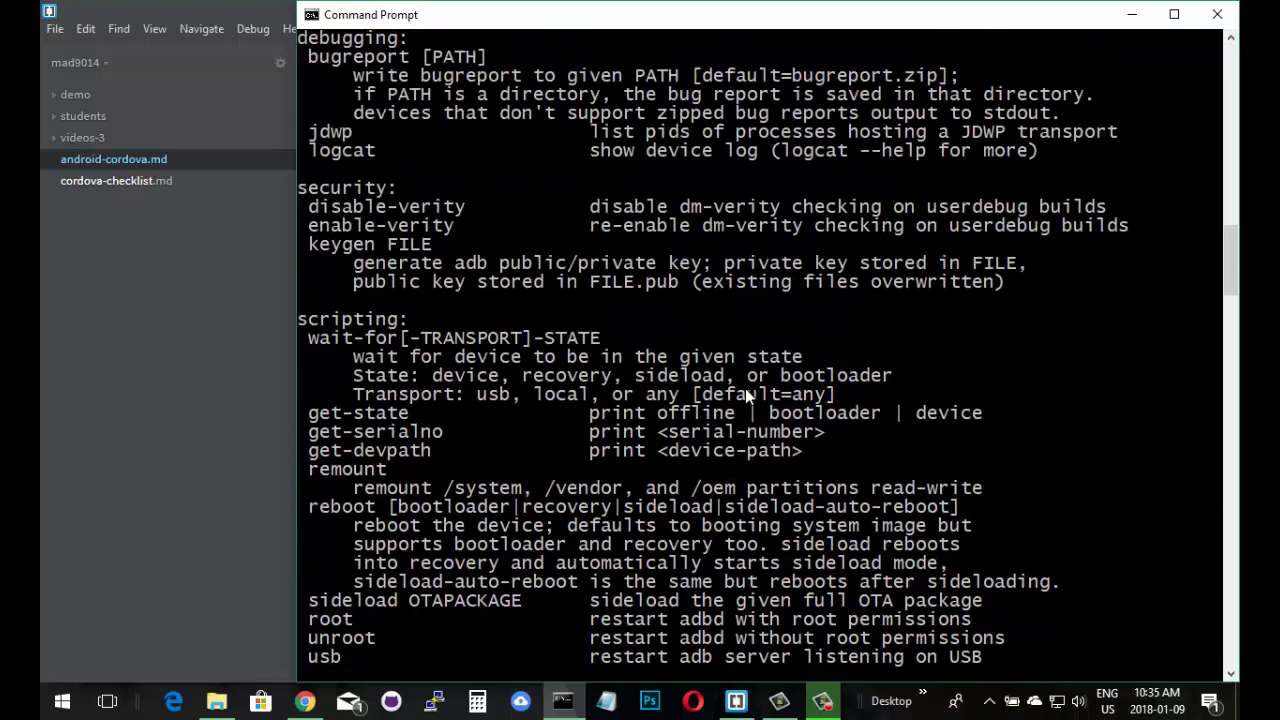
{"action": "scroll", "coordinate": [745, 395], "scroll_direction": "up", "scroll_amount": 7}
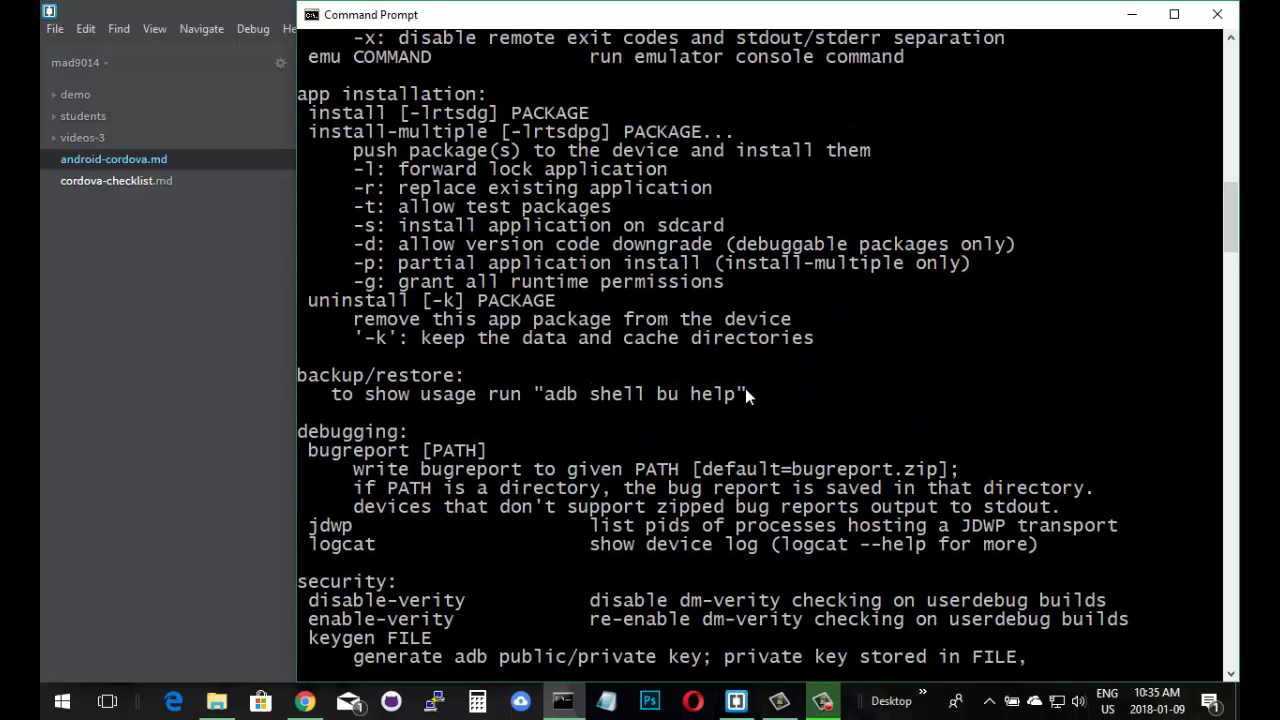
{"action": "scroll", "coordinate": [746, 395], "scroll_direction": "up", "scroll_amount": 15}
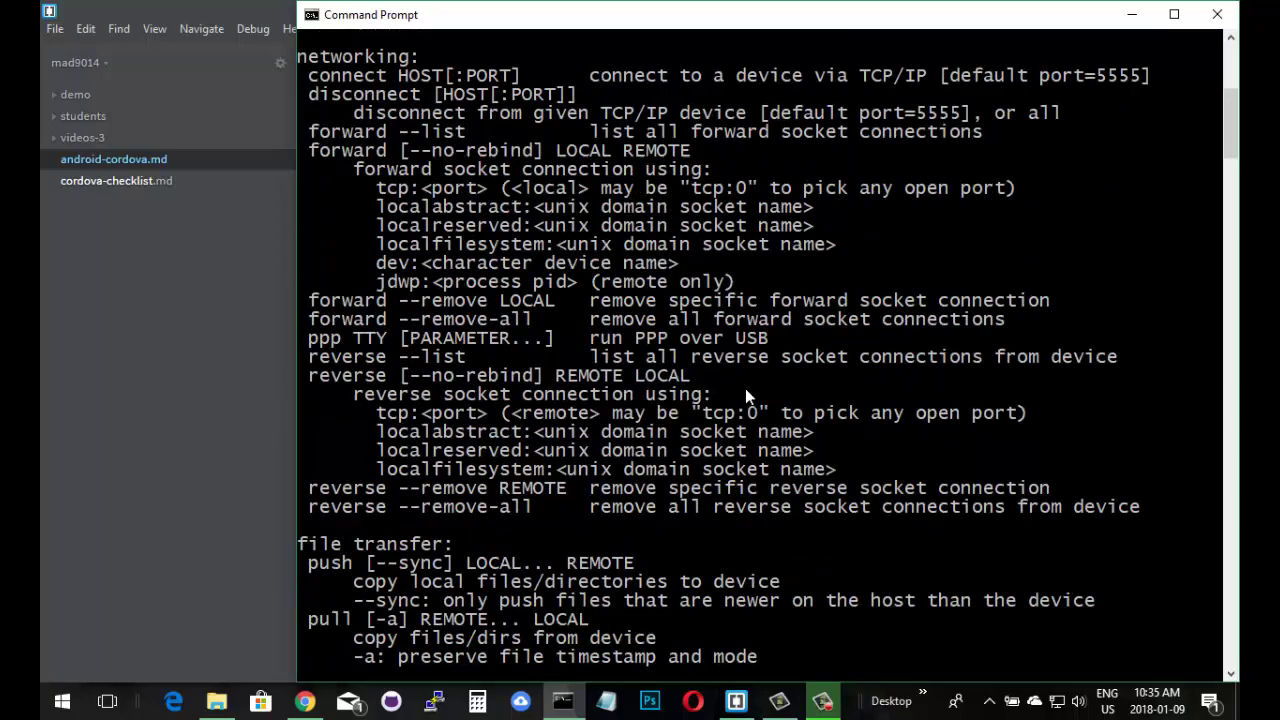
{"action": "scroll", "coordinate": [745, 397], "scroll_direction": "up", "scroll_amount": 7}
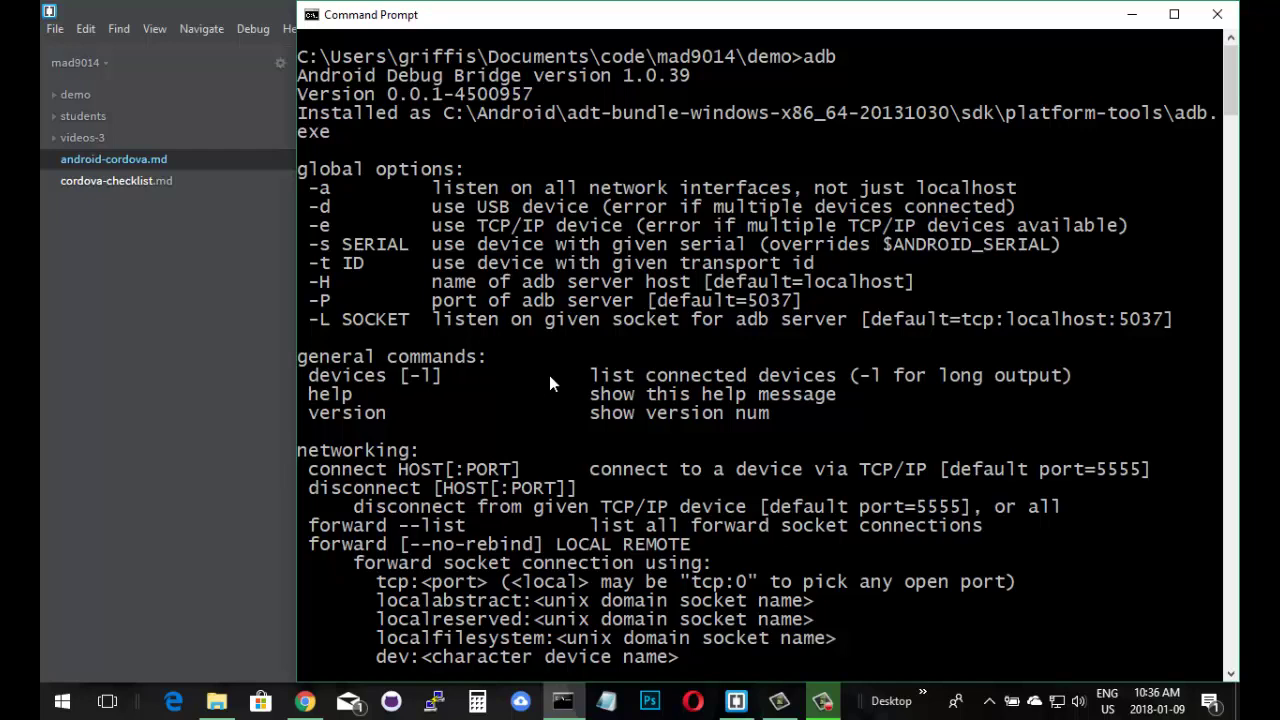
- Run avdmanager to check that it is reachable, and switch to Brackets to review the environment variable notes
{"action": "type", "text": "a"}
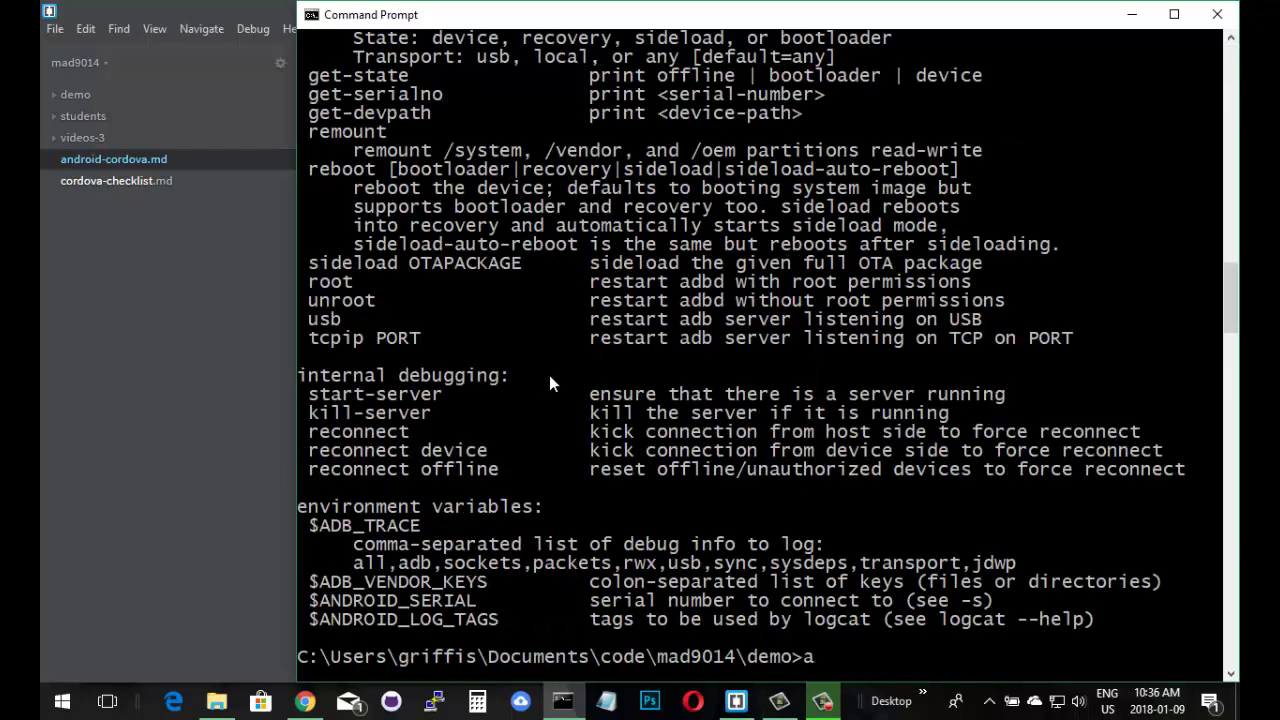
{"action": "type", "text": "vdmanager"}
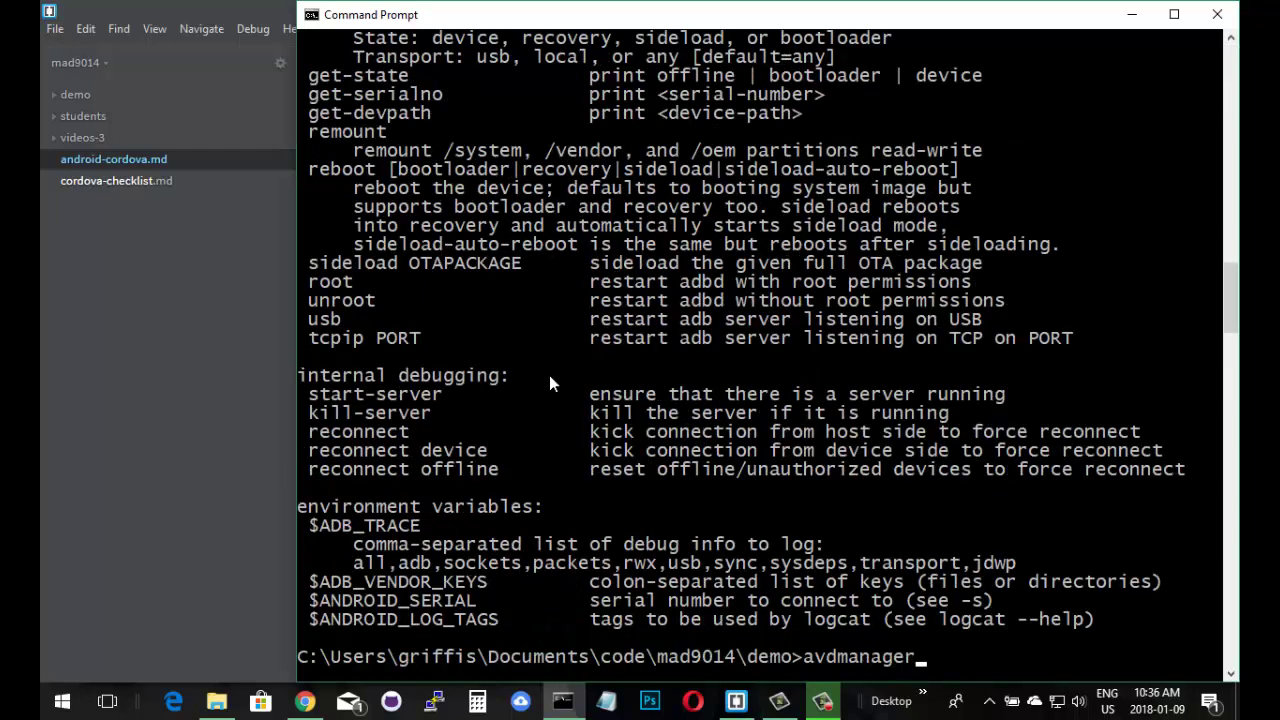
{"action": "key", "text": "Return"}
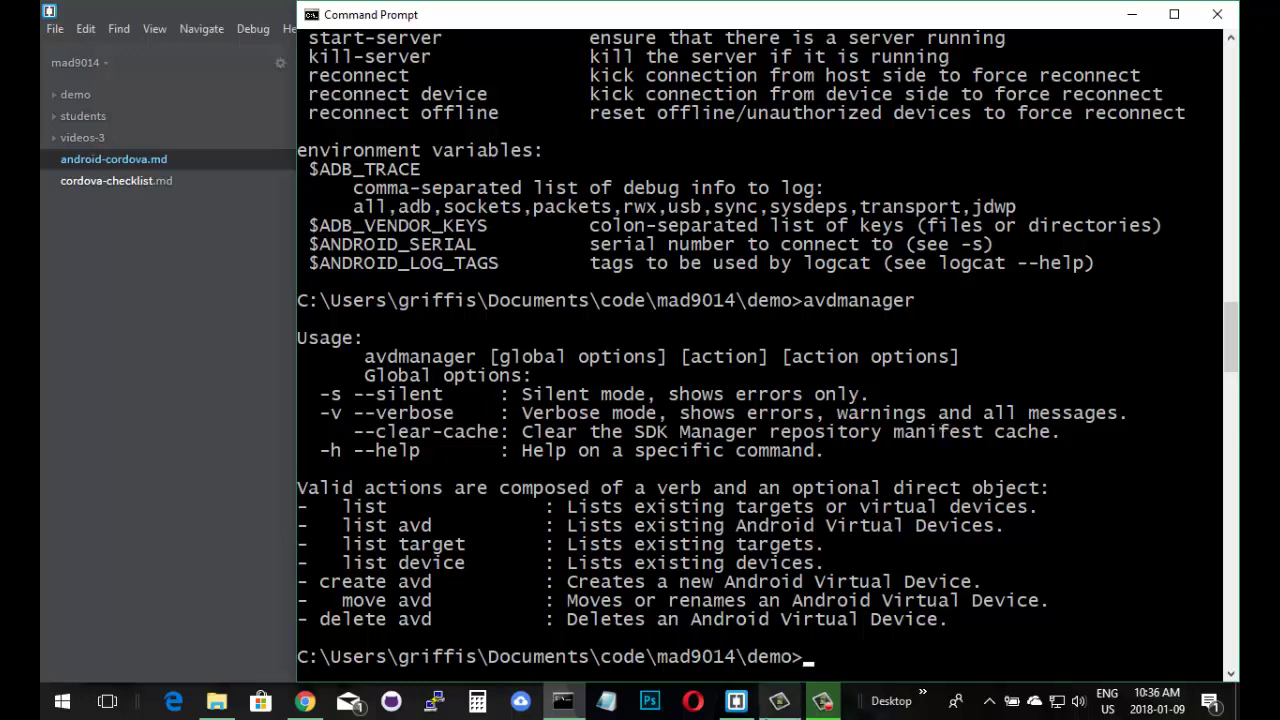
{"action": "left_click", "coordinate": [736, 700]}
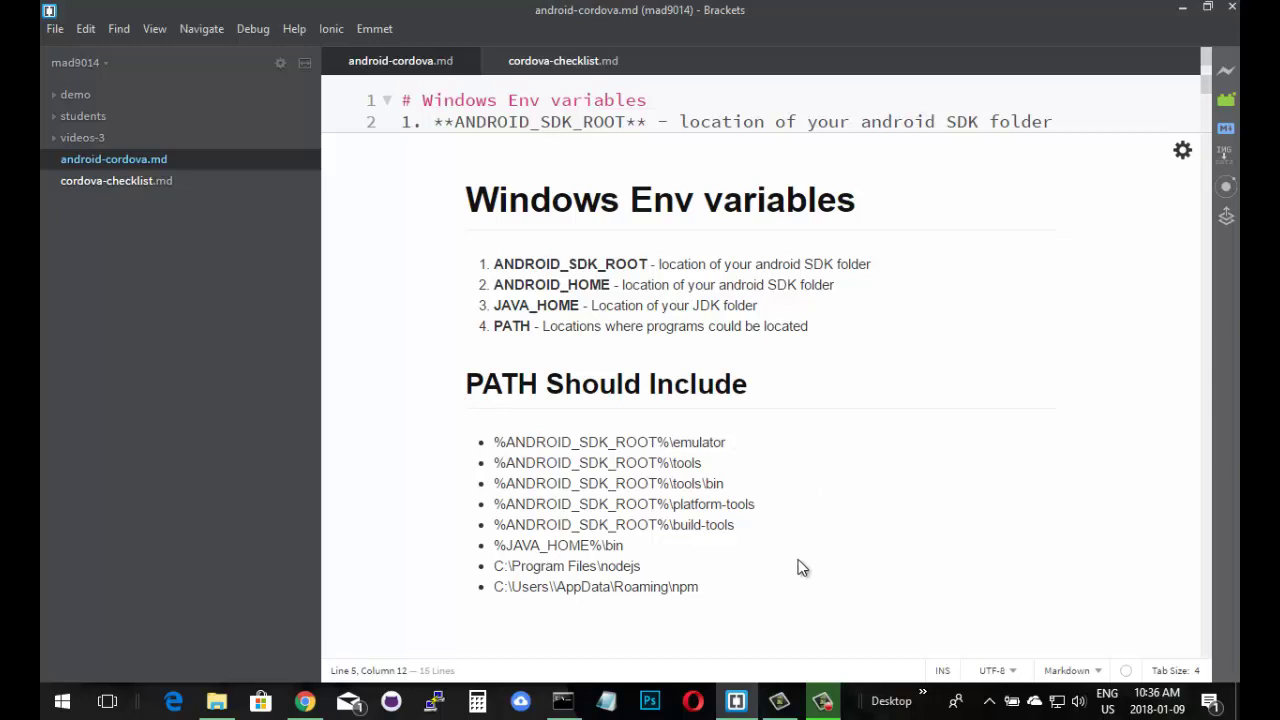
- Back in the Command Prompt, clear the console and echo the values of %ANDROID_SDK_ROOT% and %PATH%
{"action": "key", "text": "alt+Tab"}
{"action": "type", "text": "cls"}
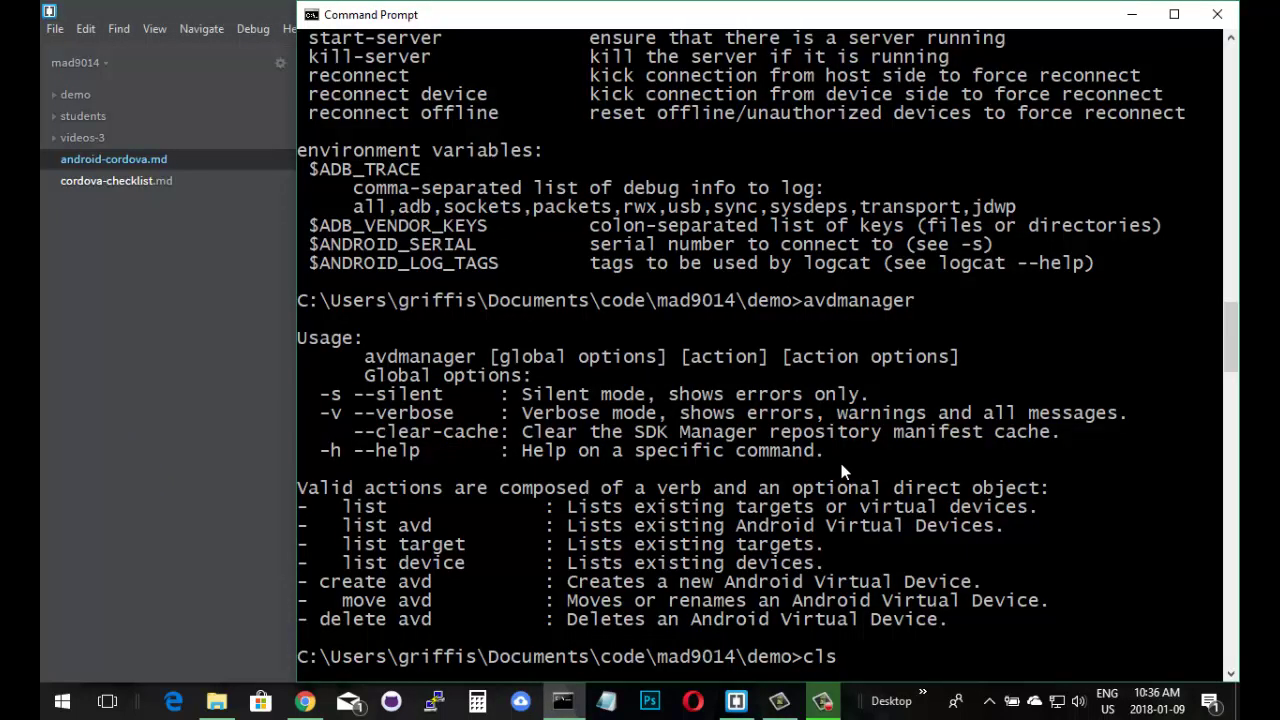
{"action": "key", "text": "Return"}
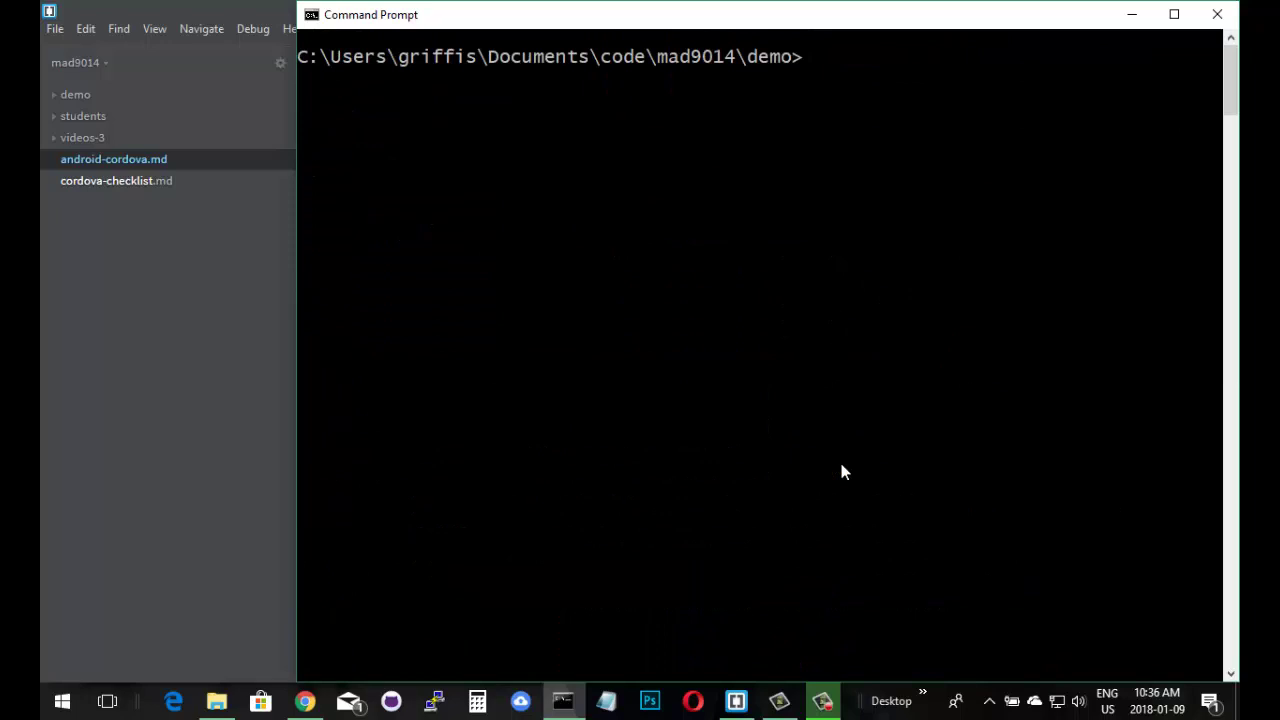
{"action": "type", "text": "echo %AND"}
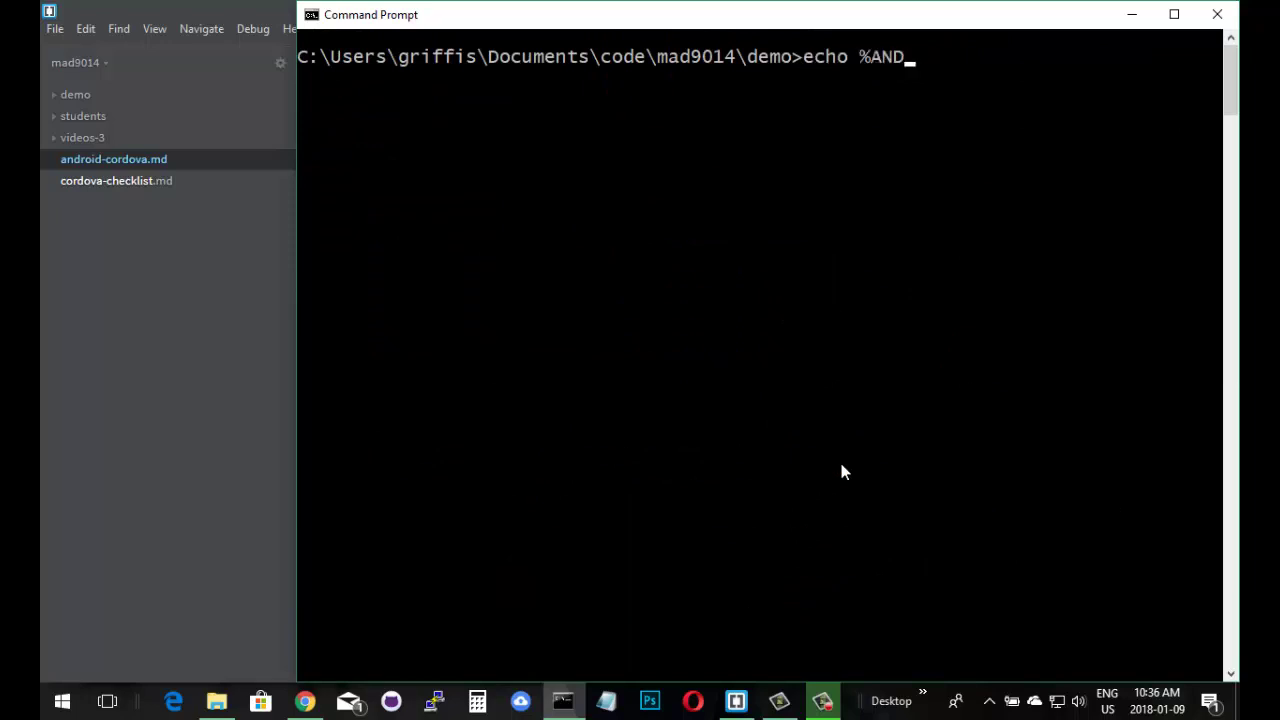
{"action": "type", "text": "ROID_SDK"}
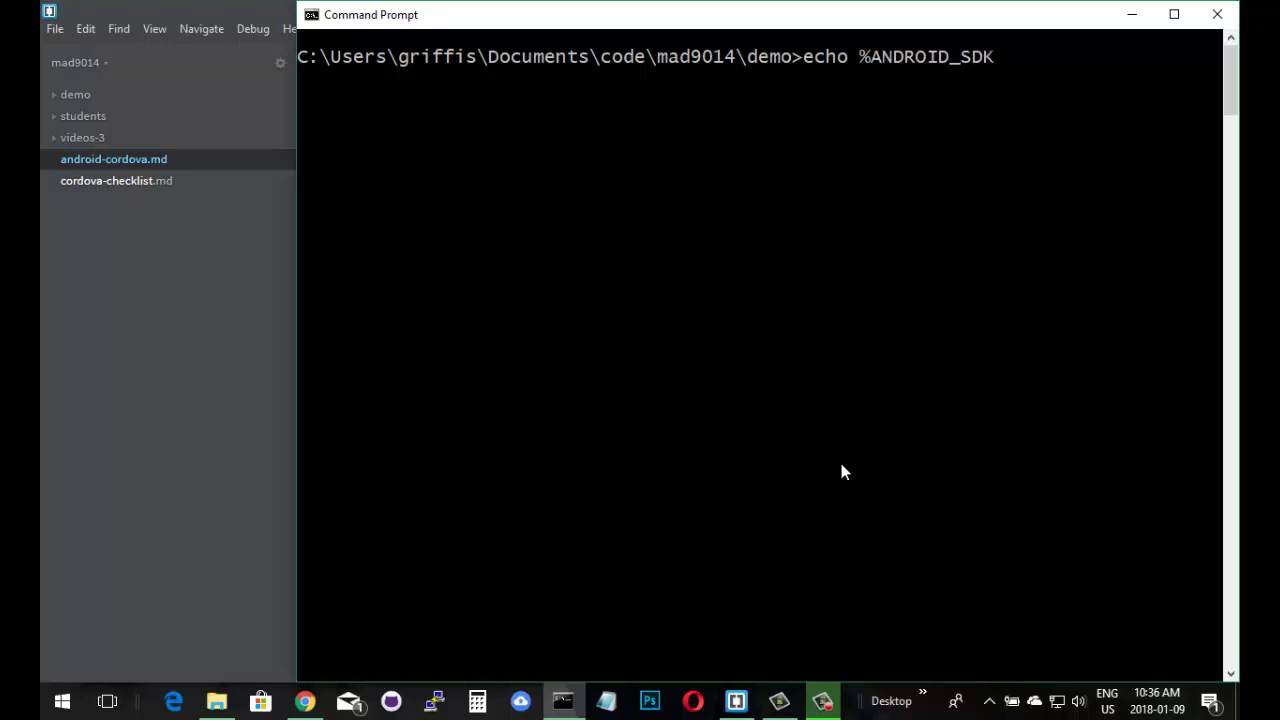
{"action": "type", "text": "_ROOT%"}
{"action": "key", "text": "Return"}
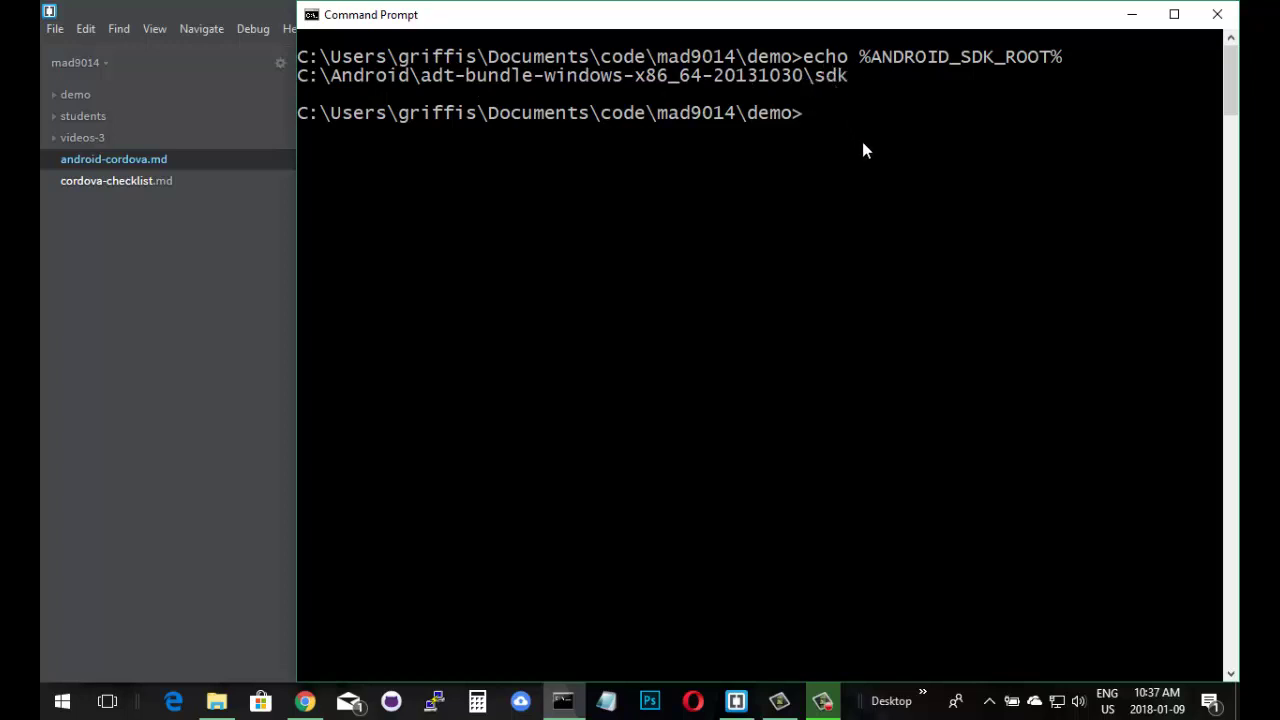
{"action": "type", "text": "echo %PATH%"}
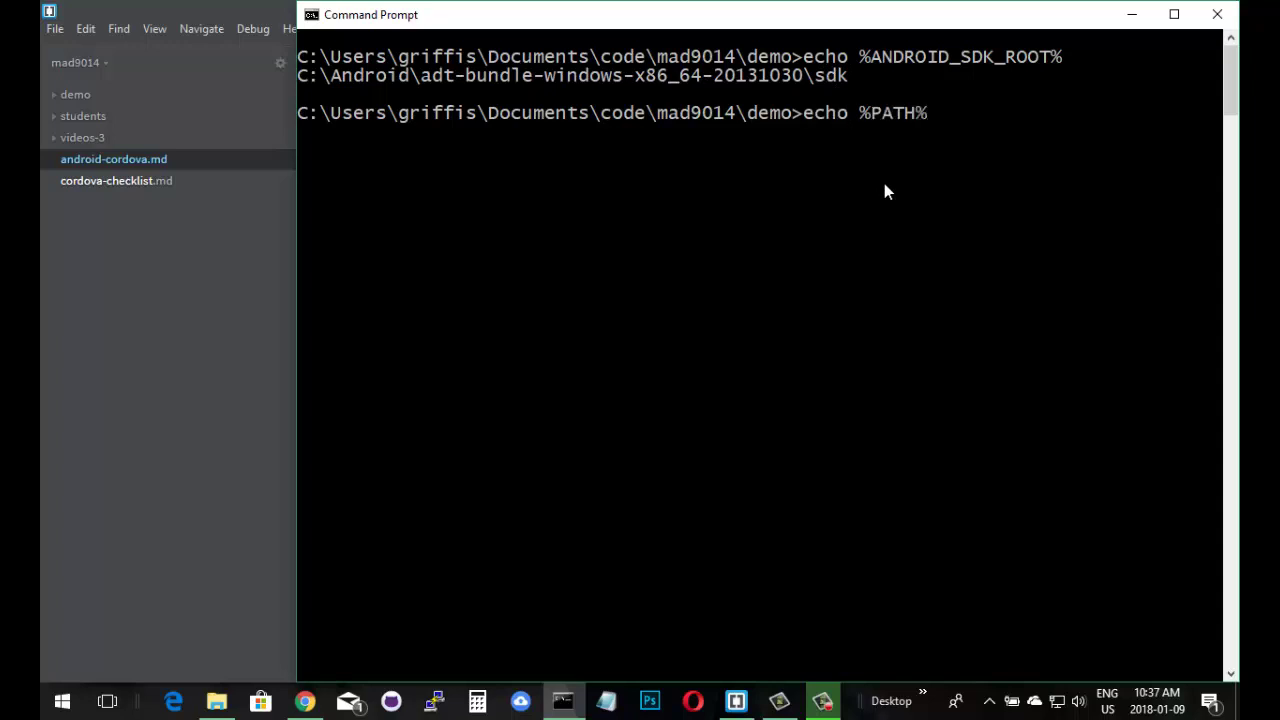
{"action": "key", "text": "Return"}
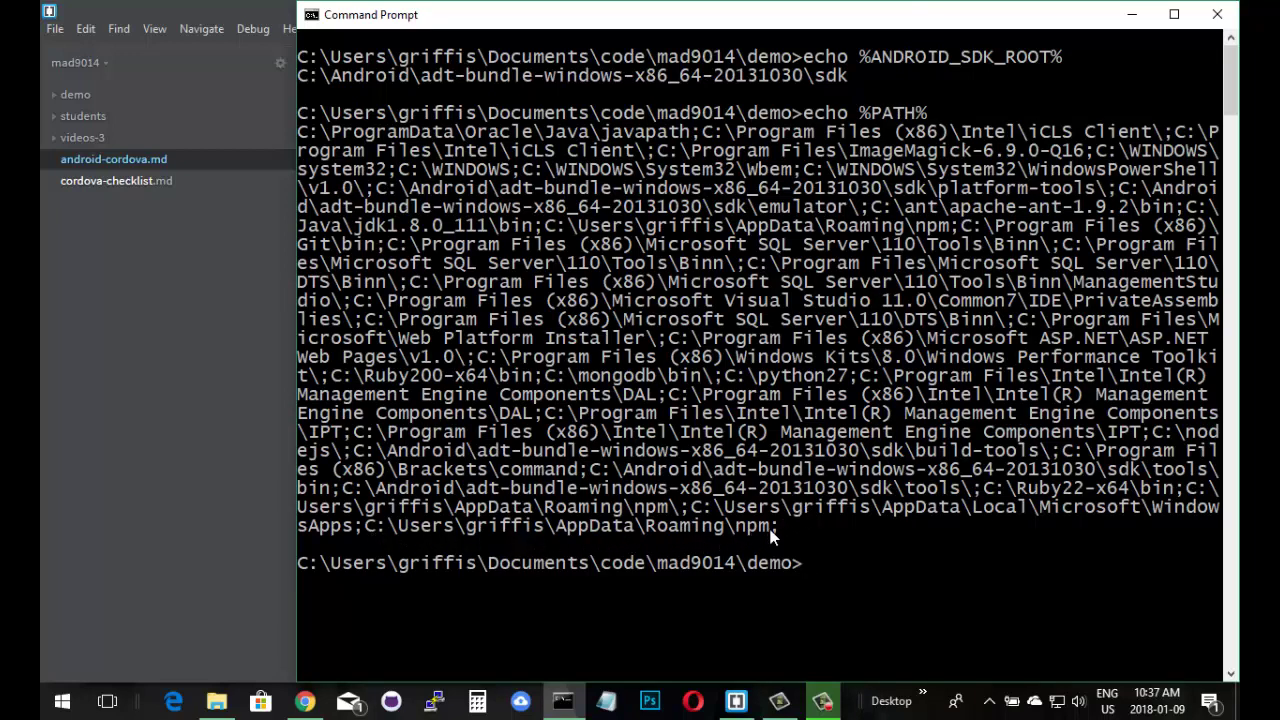
- Switch to Brackets and review the required PATH entries, highlighting the C:\Program Files\nodejs line
{"action": "key", "text": "alt+Tab"}
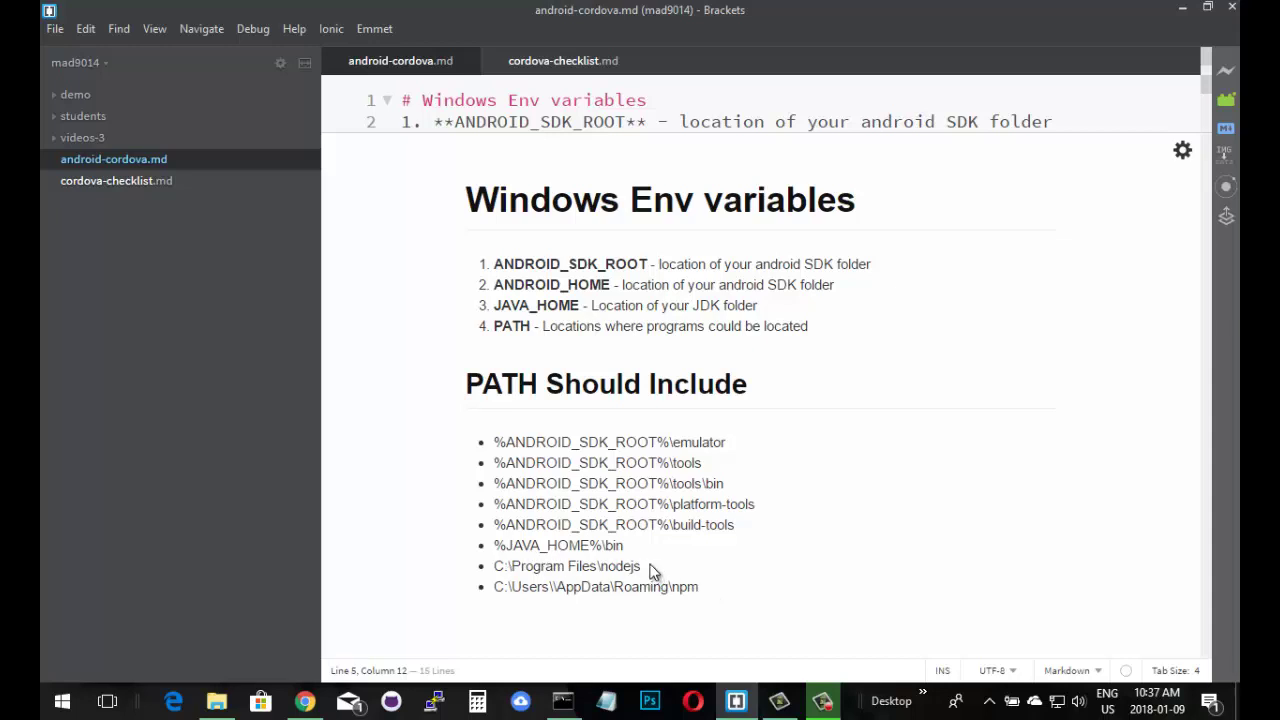
{"action": "left_click_drag", "start_coordinate": [497, 566], "coordinate": [642, 570]}
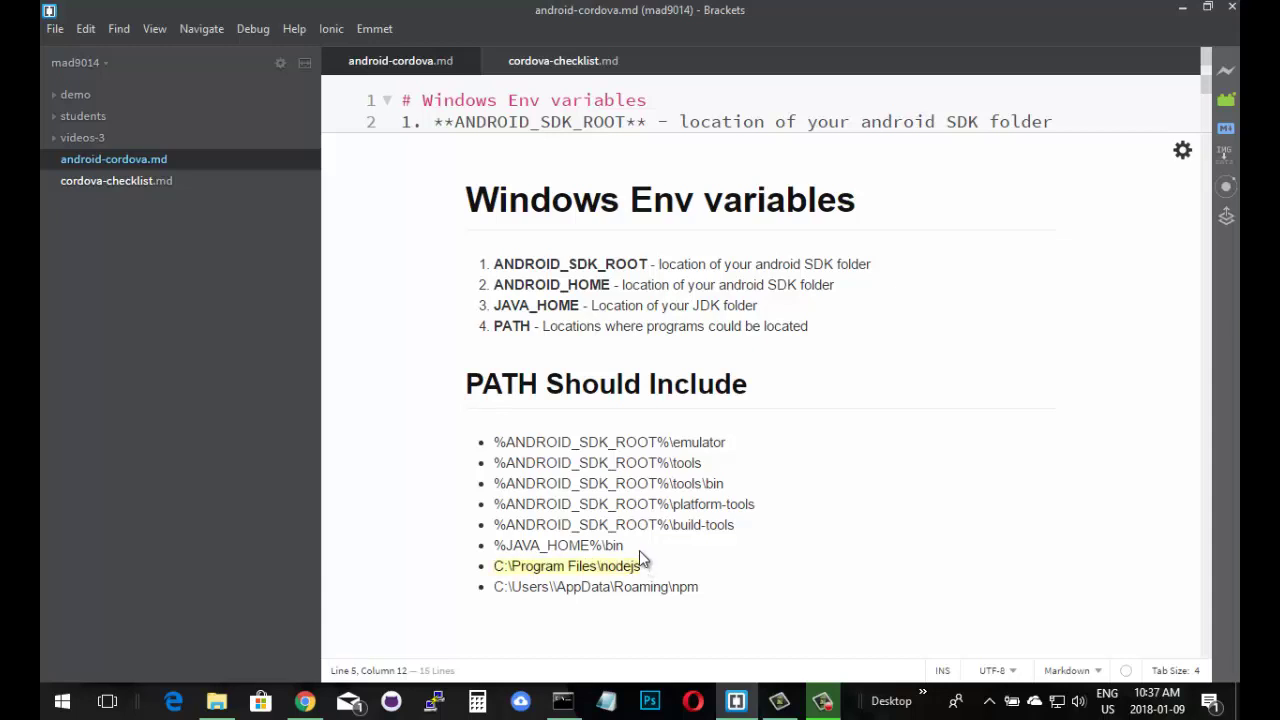
{"action": "left_click", "coordinate": [620, 550]}
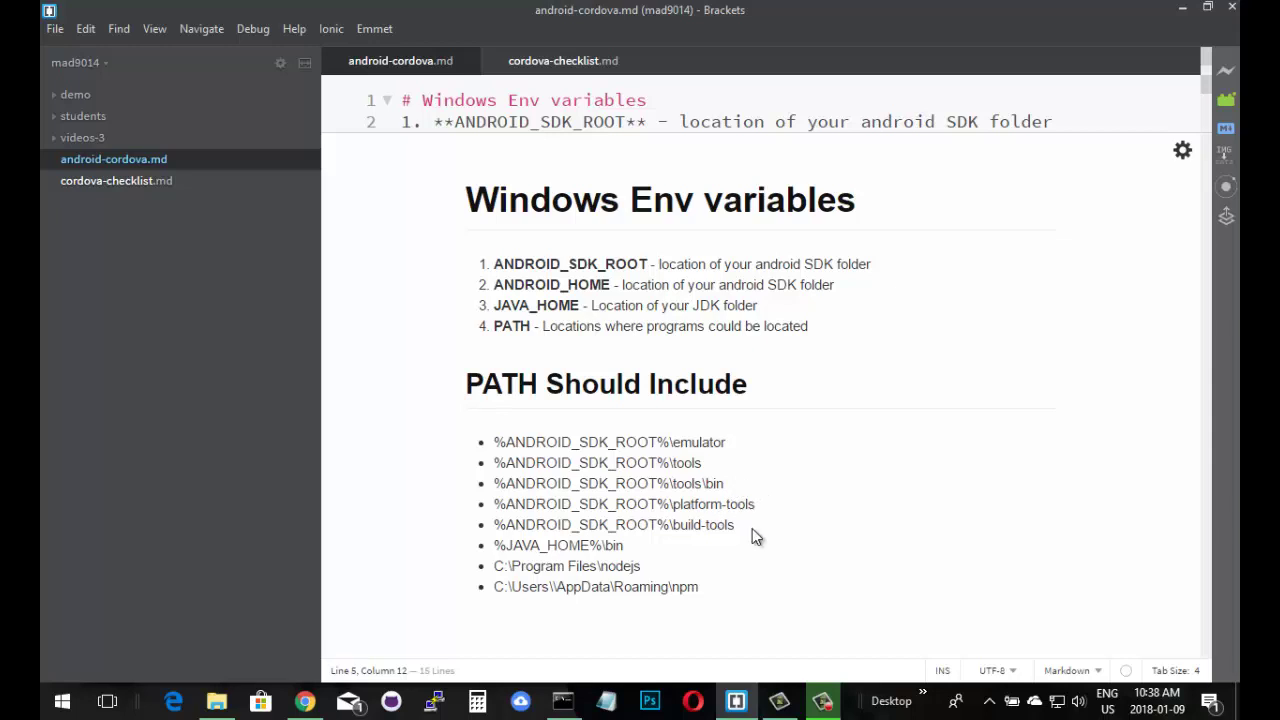
{"action": "double_click", "coordinate": [714, 442]}
{"action": "left_click", "coordinate": [742, 530]}
{"action": "right_click", "coordinate": [743, 522]}
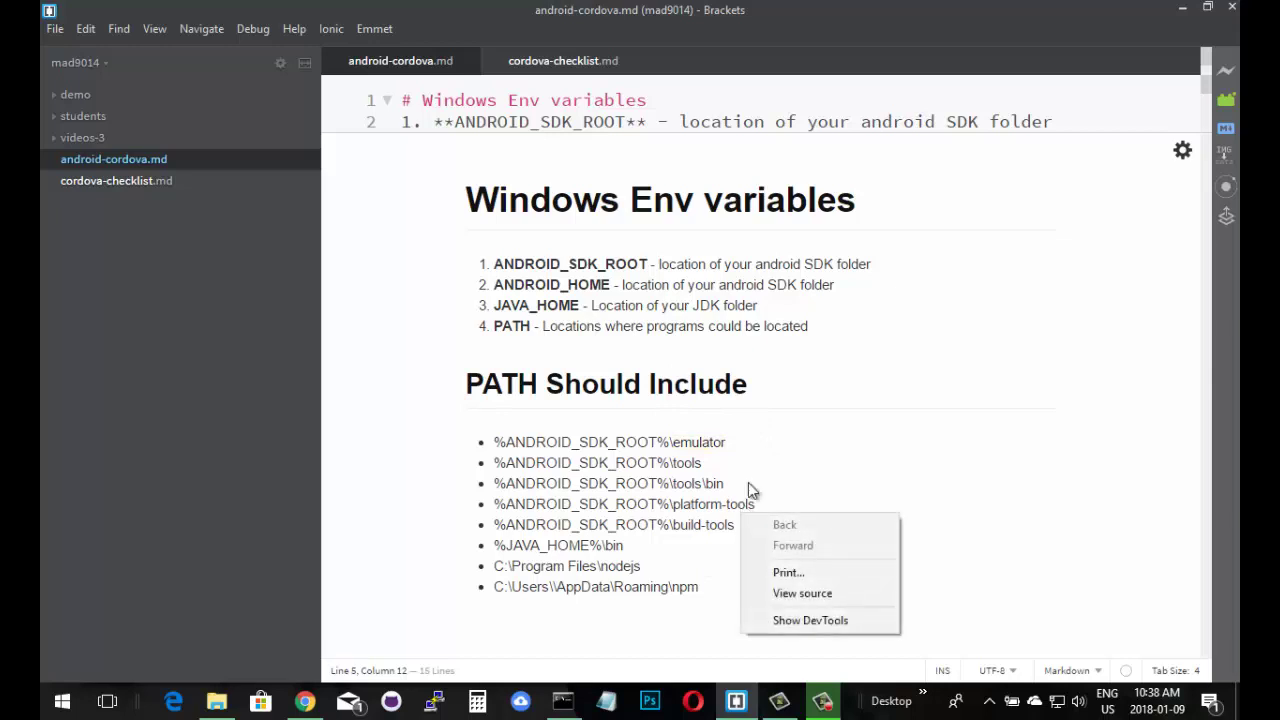
{"action": "left_click", "coordinate": [791, 454]}
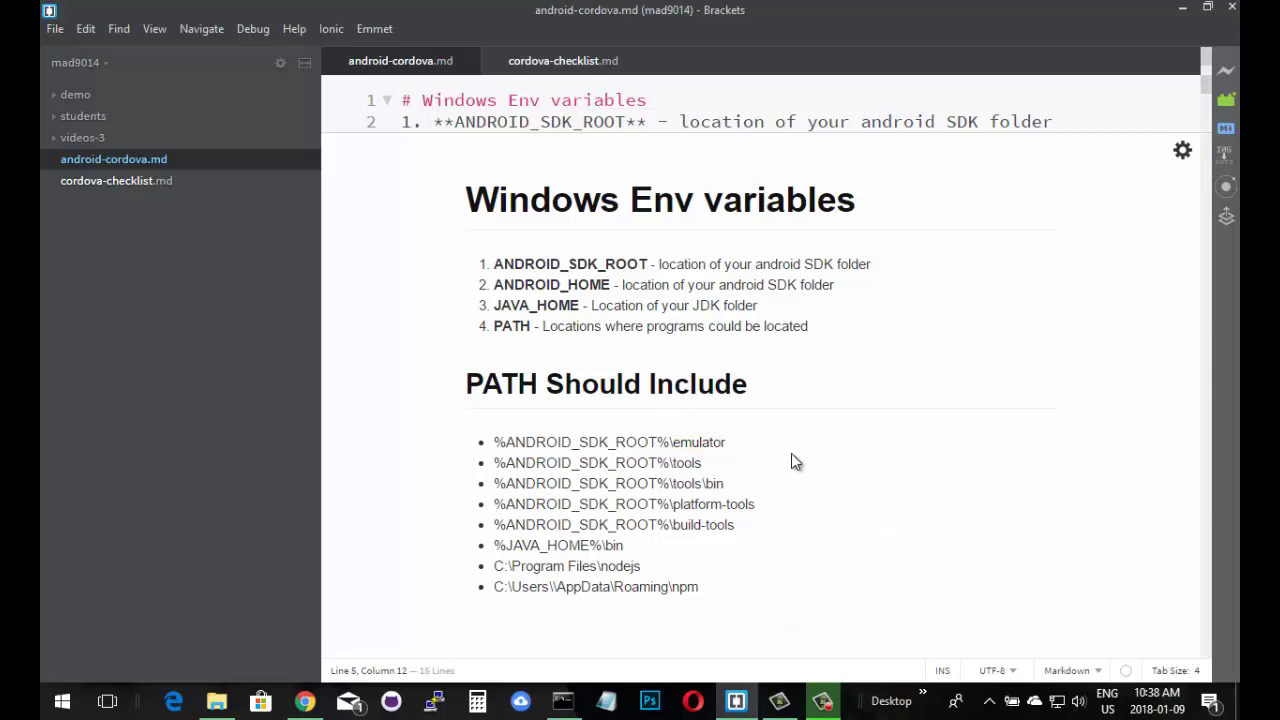
- Switch to File Explorer and open the Windows Environment Variables through This PC's properties and the advanced system settings
{"action": "left_click", "coordinate": [216, 701]}
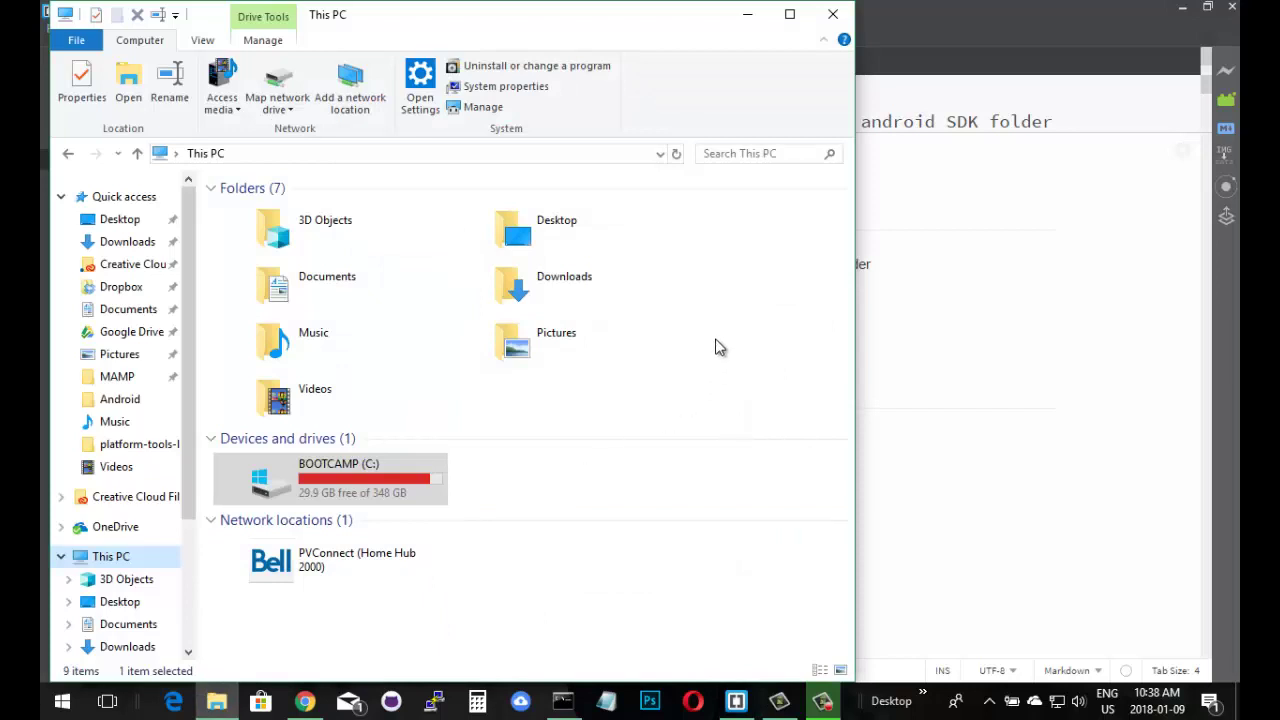
{"action": "right_click", "coordinate": [116, 568]}
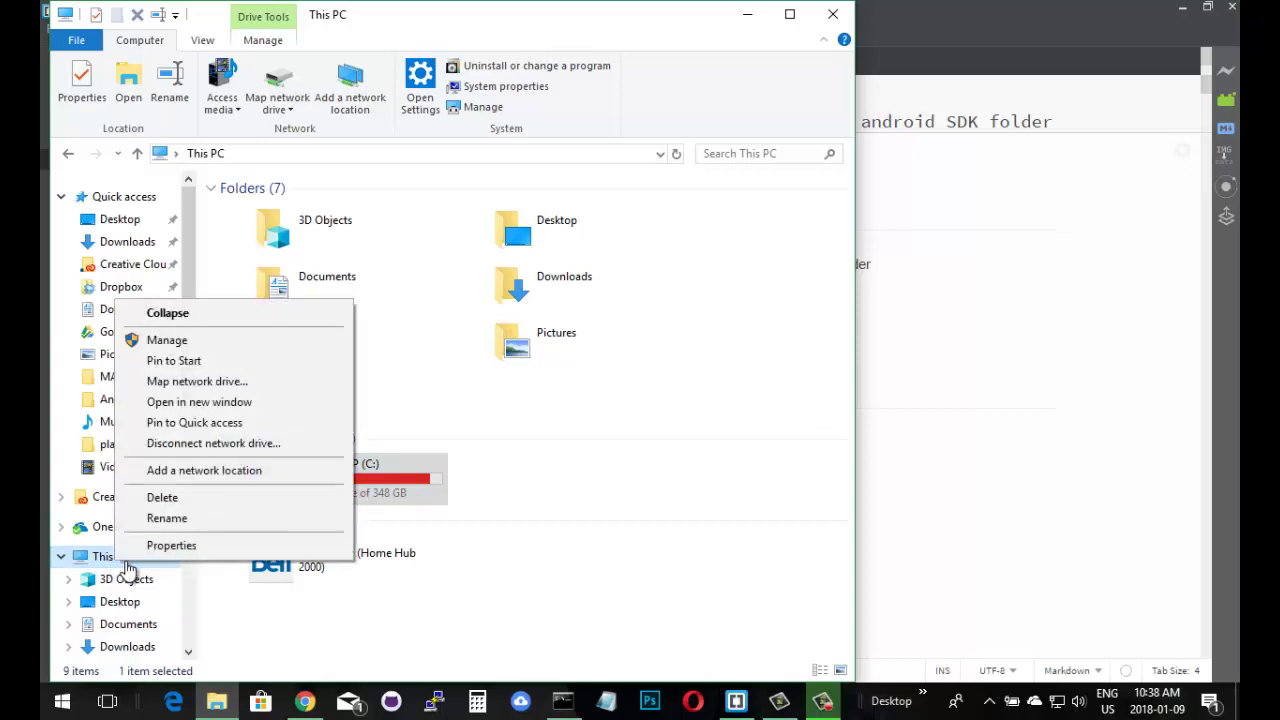
{"action": "left_click", "coordinate": [171, 548]}
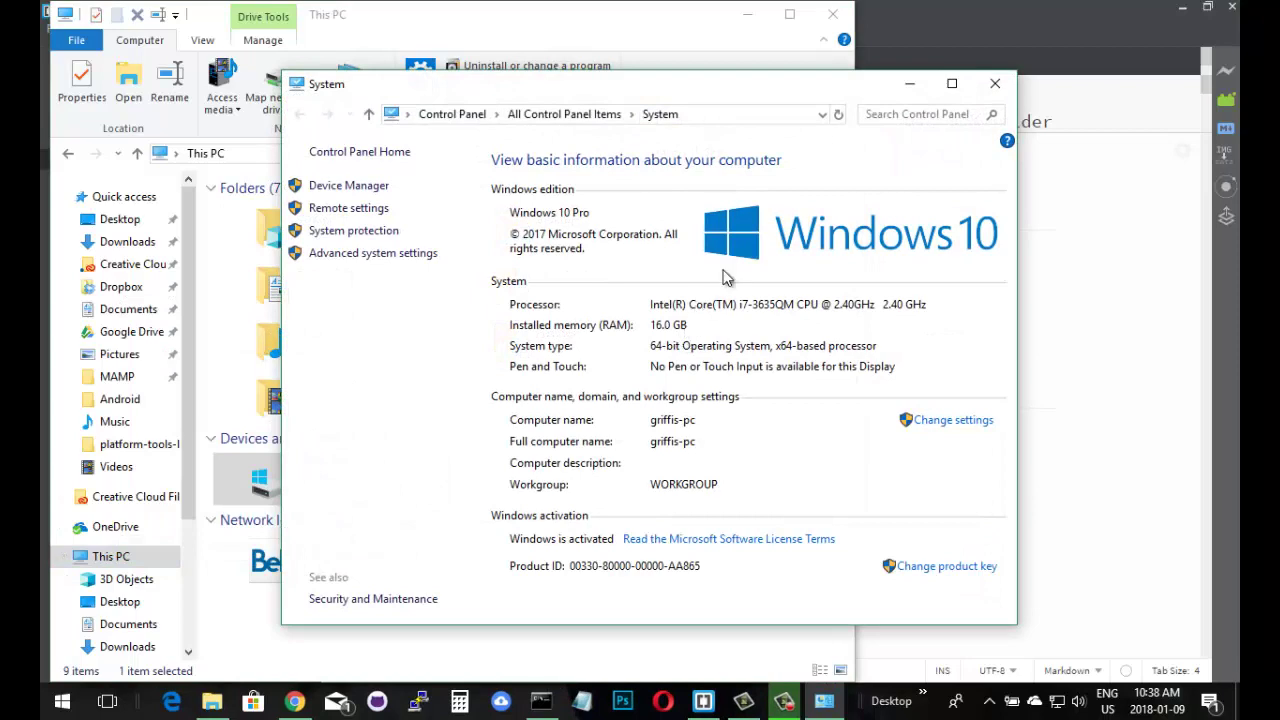
{"action": "left_click", "coordinate": [345, 256]}
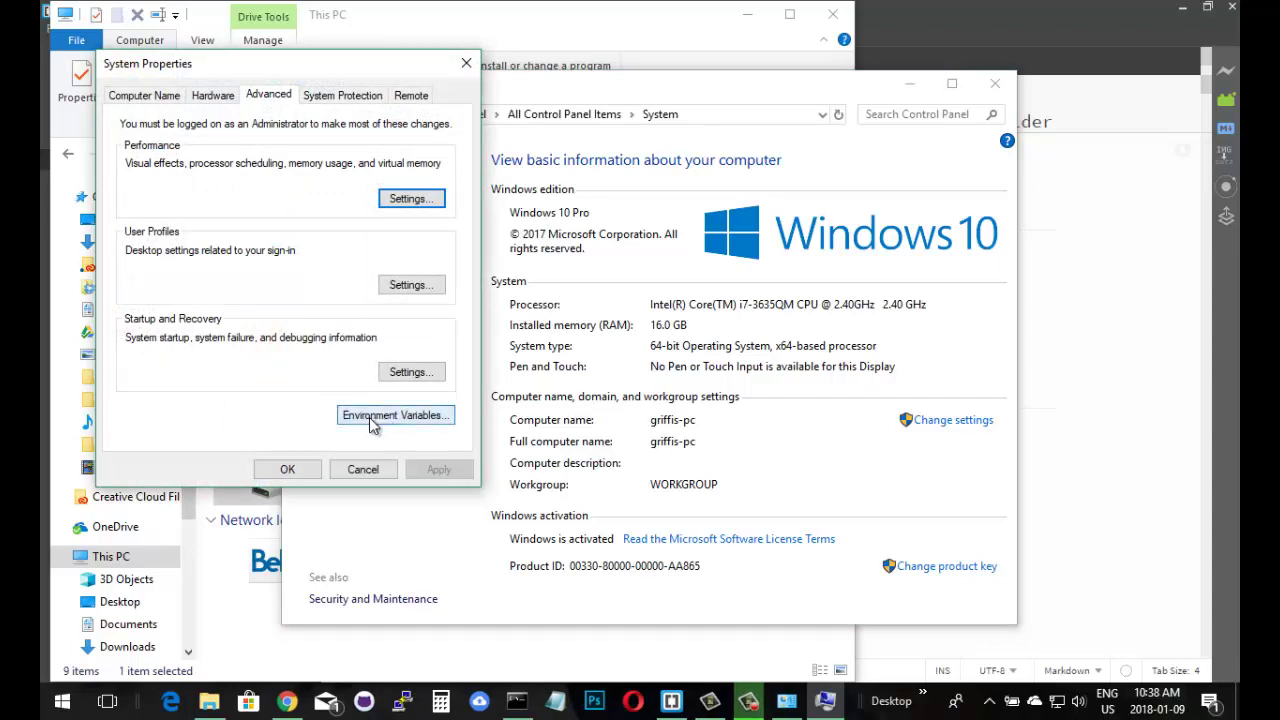
{"action": "left_click", "coordinate": [398, 424]}
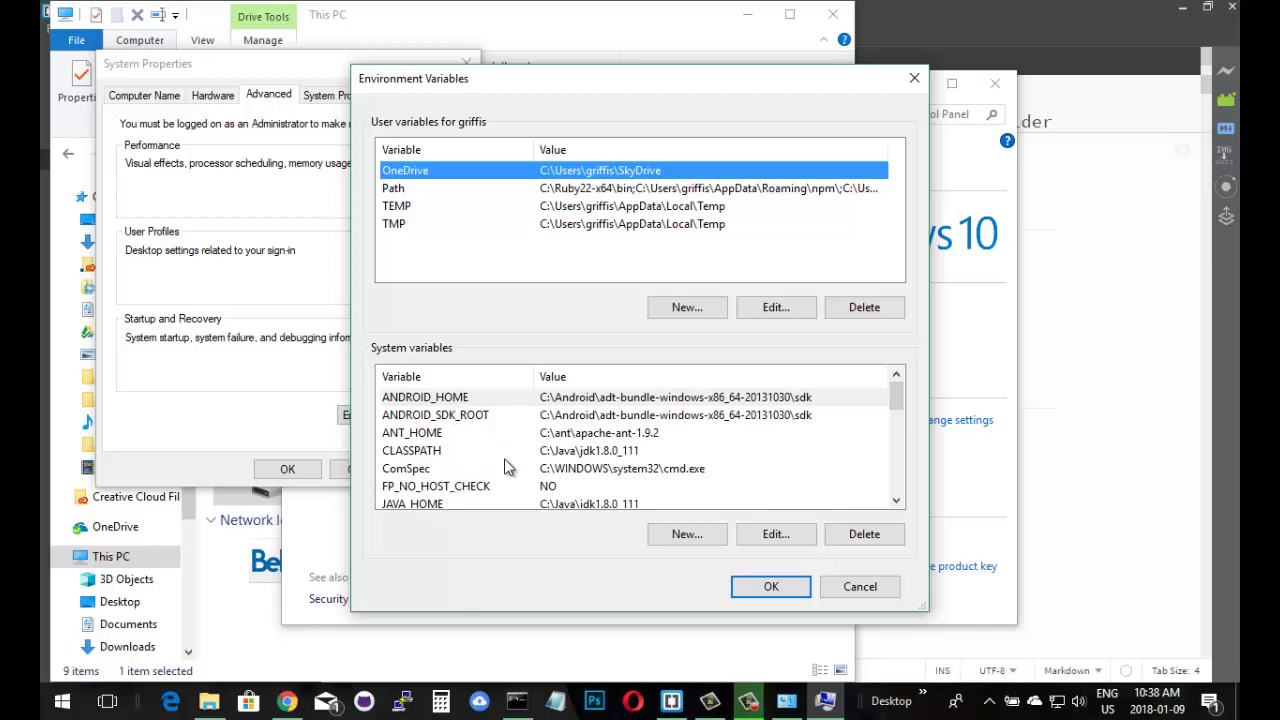
- Open the system Path variable for editing and review its entries, checking C:\nodejs\ and %ANDROID_HOME%\build-tools\
{"action": "scroll", "coordinate": [507, 467], "scroll_direction": "down", "scroll_amount": 2}
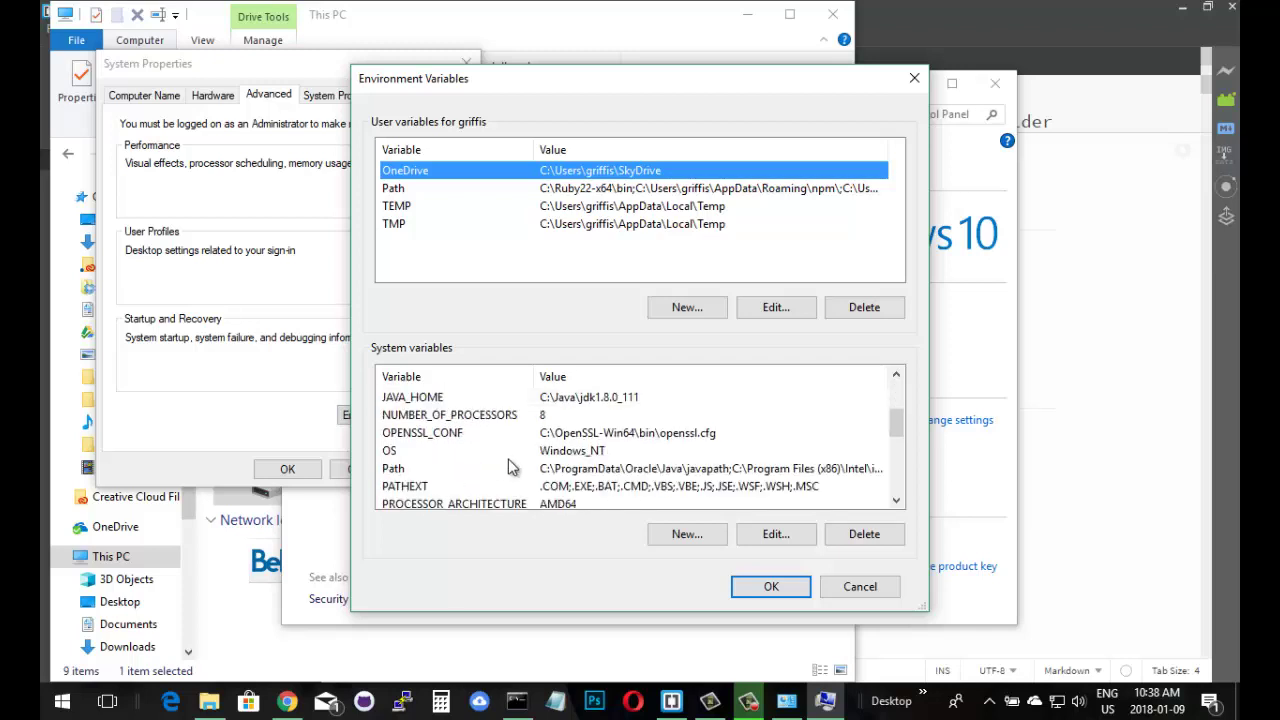
{"action": "left_click", "coordinate": [565, 474]}
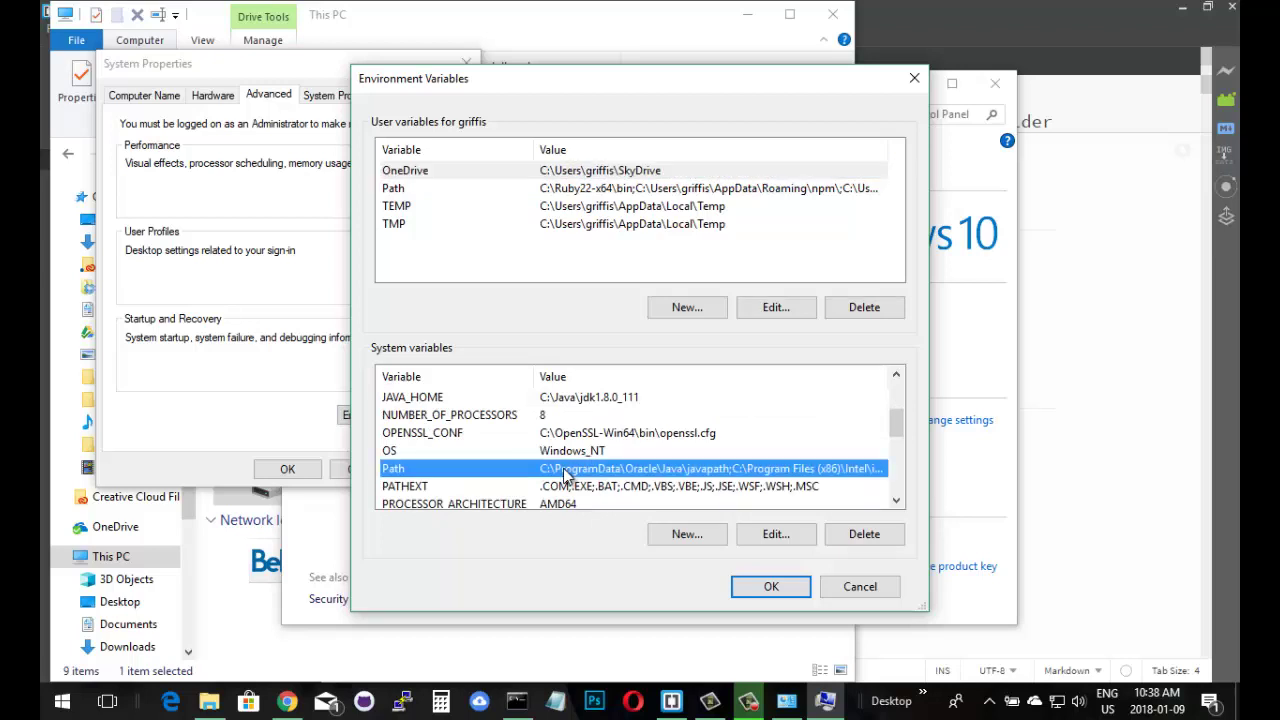
{"action": "left_click", "coordinate": [775, 534]}
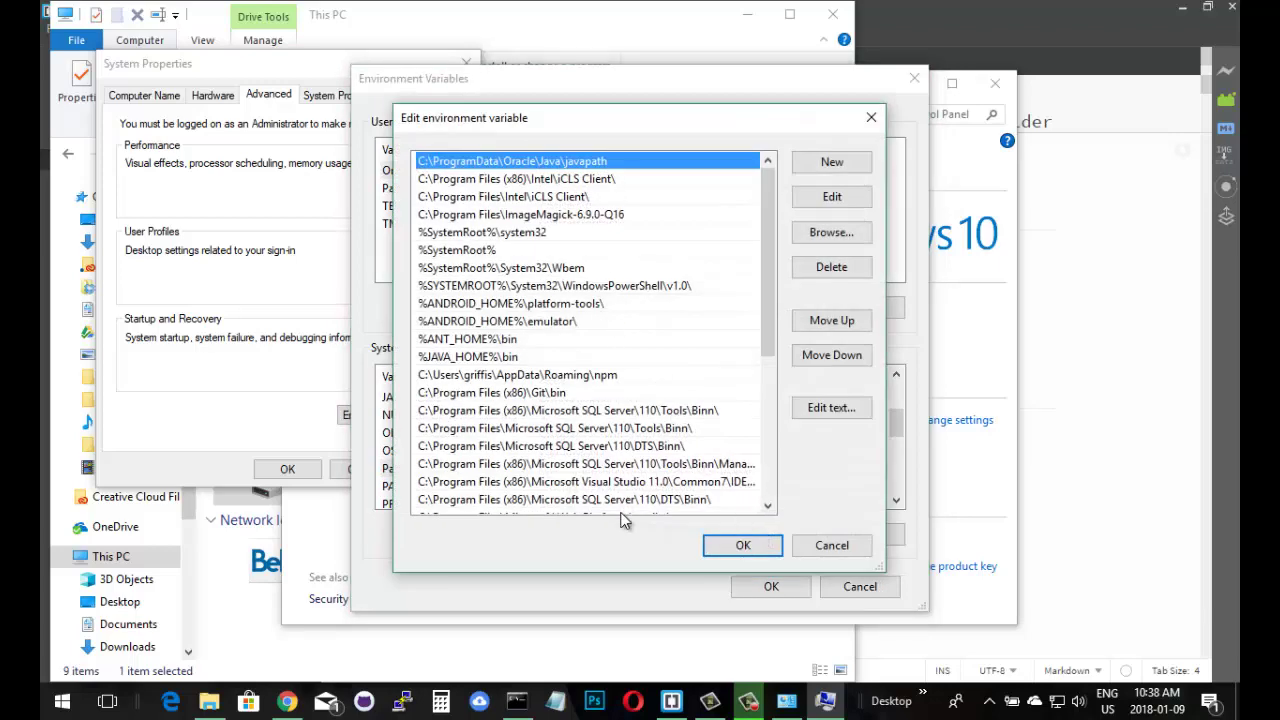
{"action": "left_click_drag", "start_coordinate": [770, 282], "coordinate": [745, 204]}
{"action": "left_click_drag", "start_coordinate": [765, 345], "coordinate": [760, 449]}
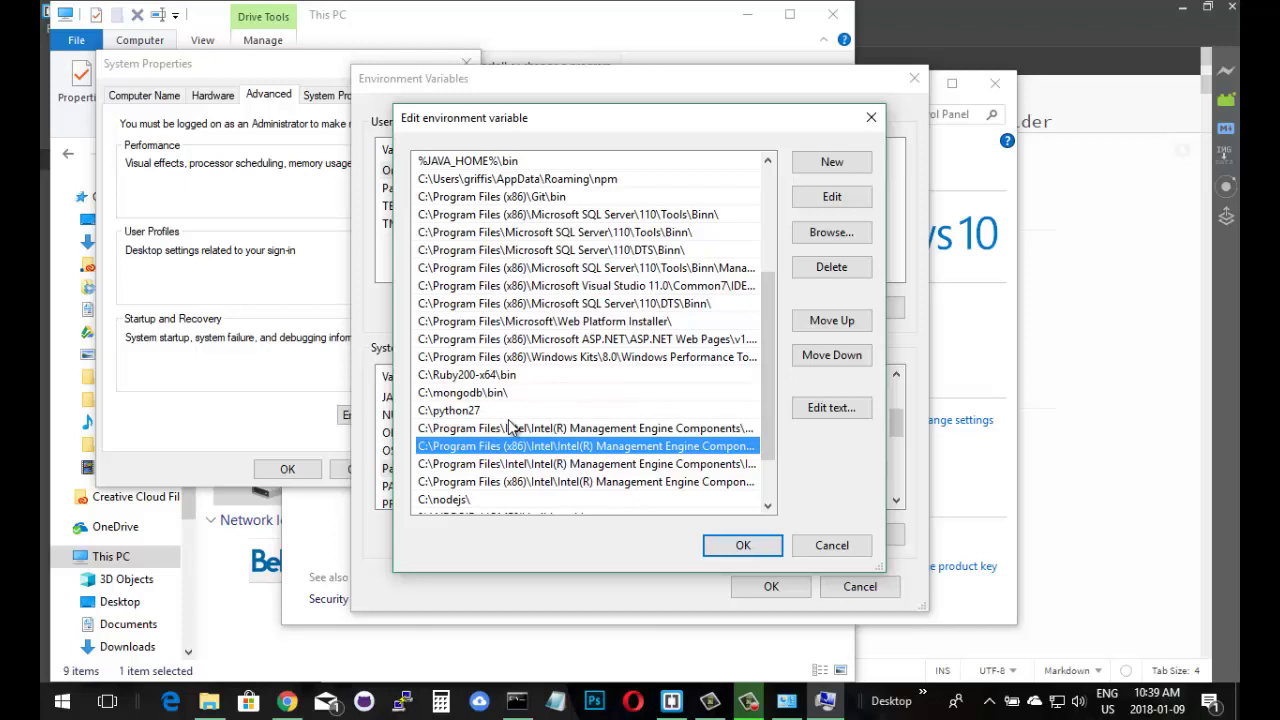
{"action": "left_click", "coordinate": [475, 503]}
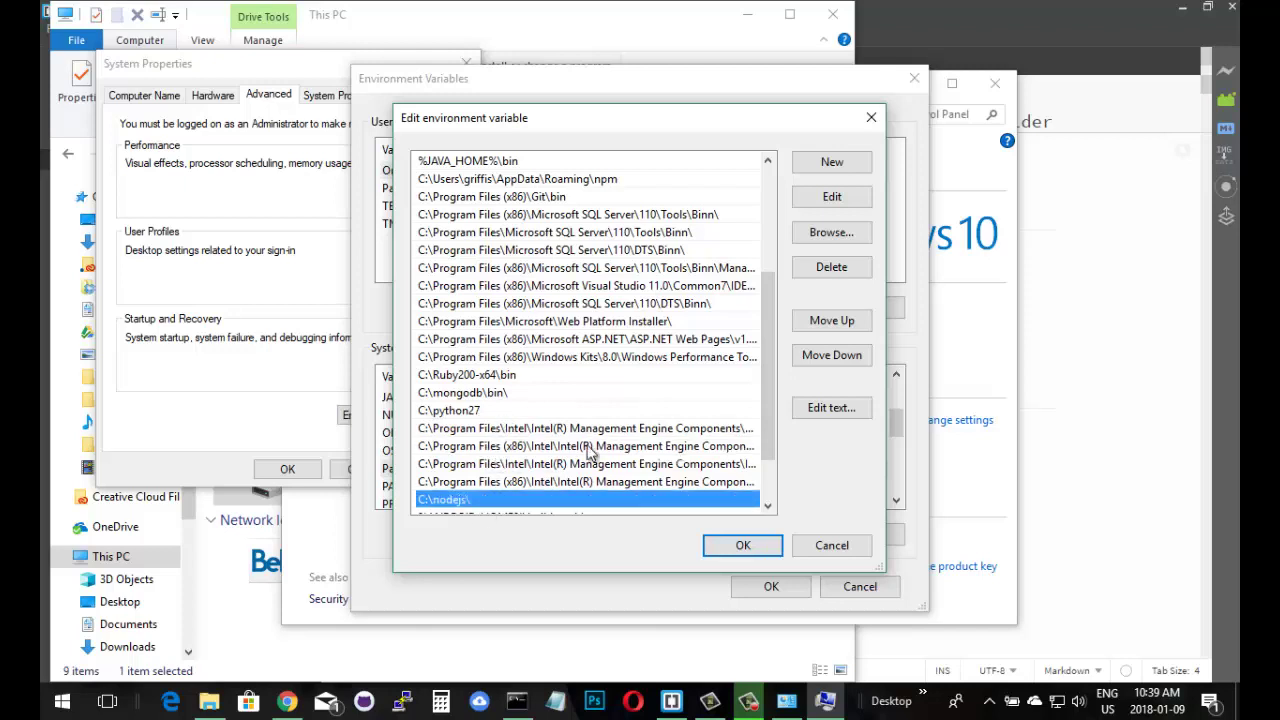
{"action": "left_click_drag", "start_coordinate": [767, 400], "coordinate": [768, 418]}
{"action": "right_click", "coordinate": [768, 409]}
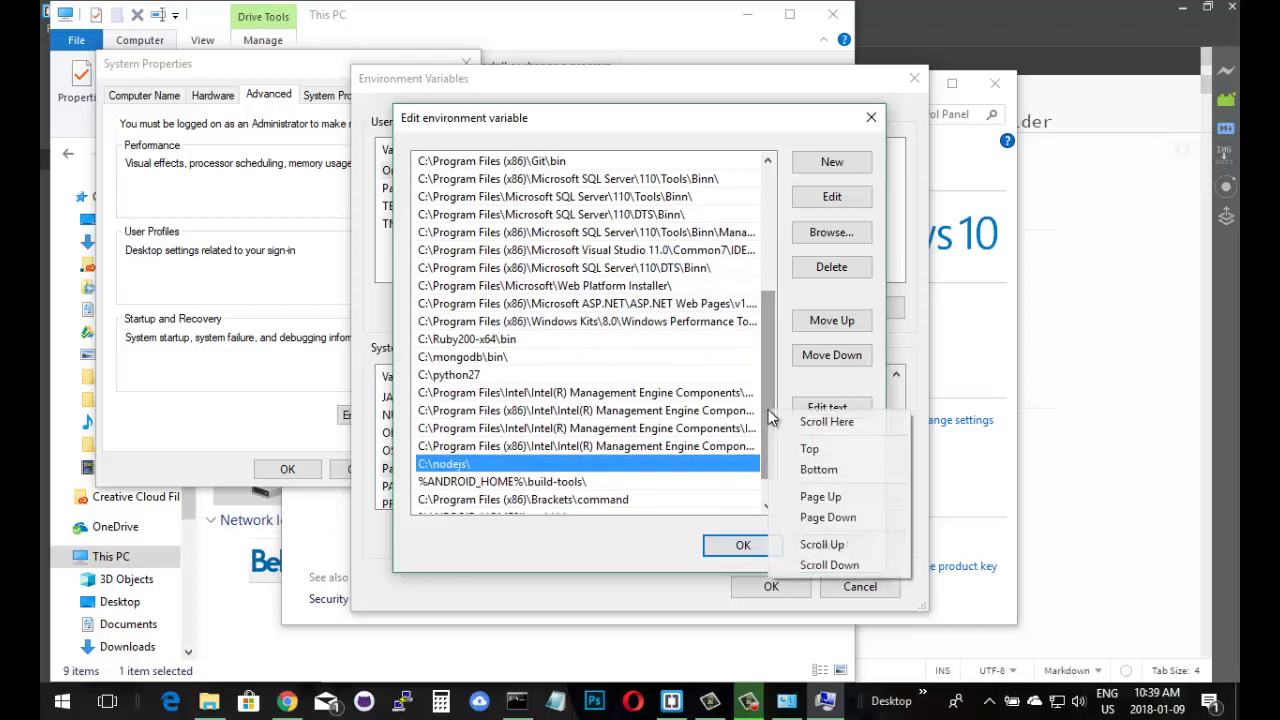
{"action": "left_click", "coordinate": [659, 484]}
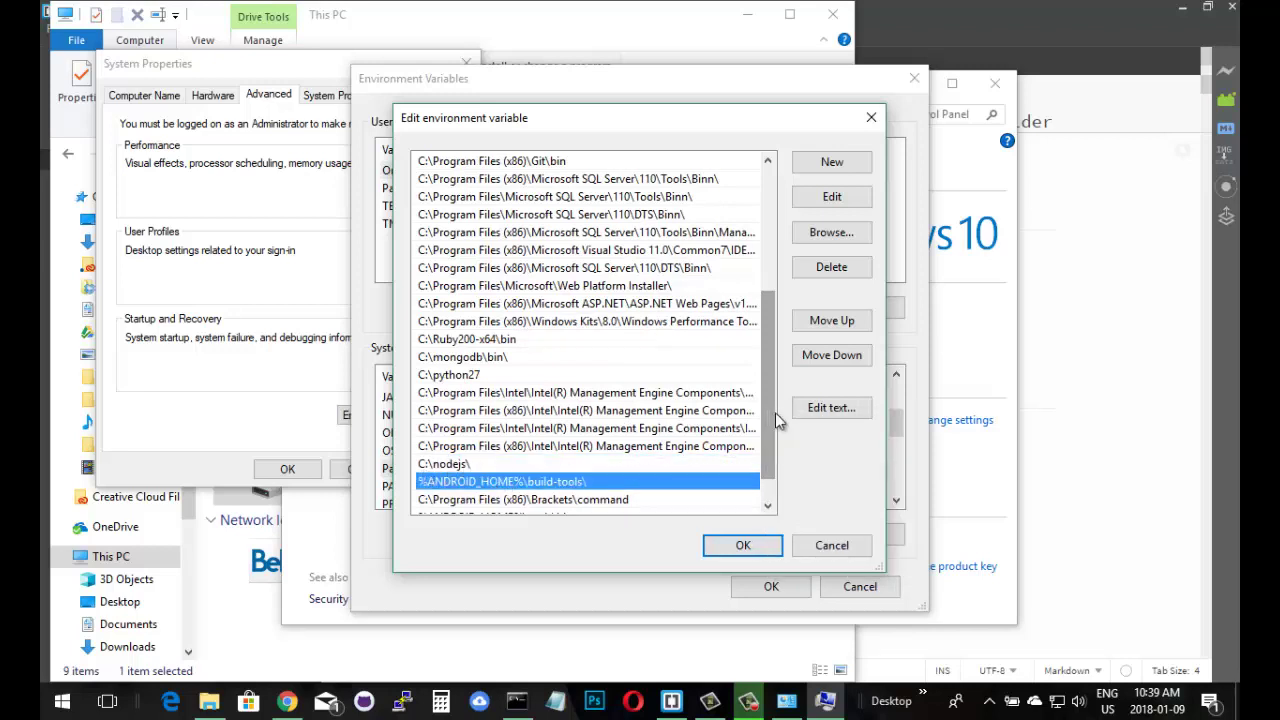
{"action": "left_click_drag", "start_coordinate": [768, 424], "coordinate": [767, 447]}
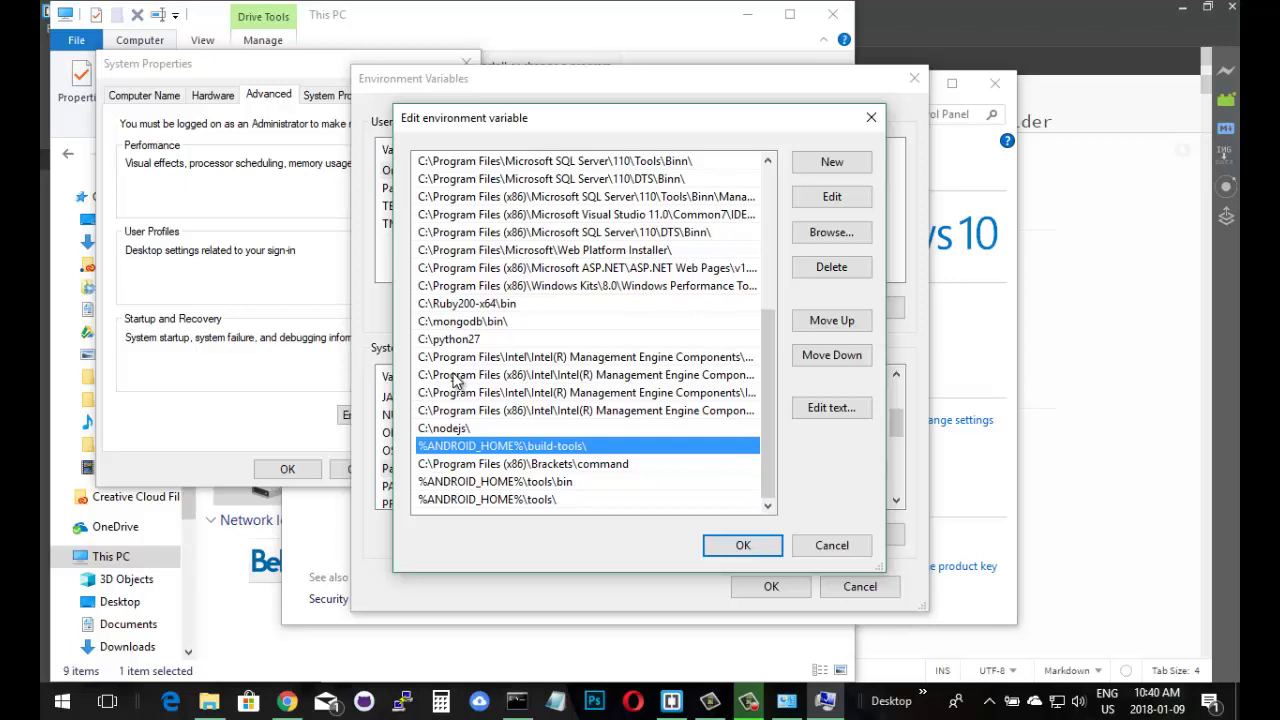
- In File Explorer, browse the BOOTCAMP (C:) drive and locate the nodejs and Android folders
{"action": "right_click", "coordinate": [1126, 316]}
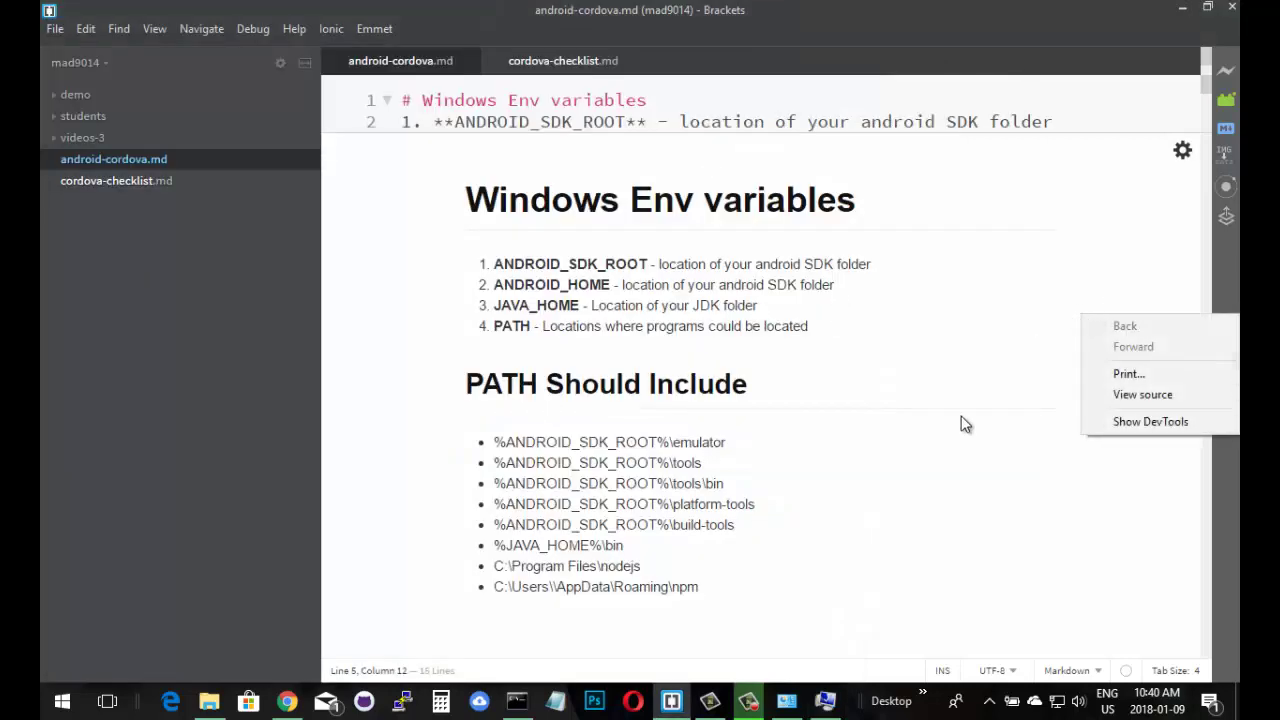
{"action": "left_click", "coordinate": [208, 701]}
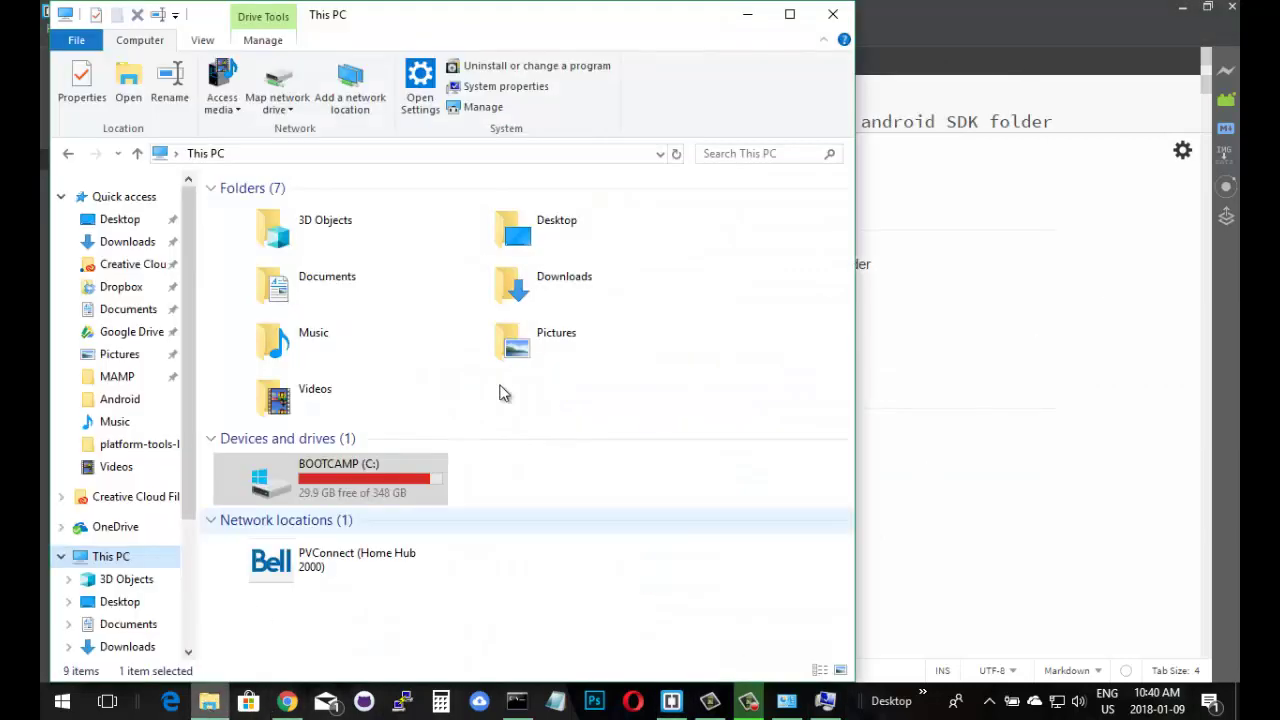
{"action": "double_click", "coordinate": [297, 482]}
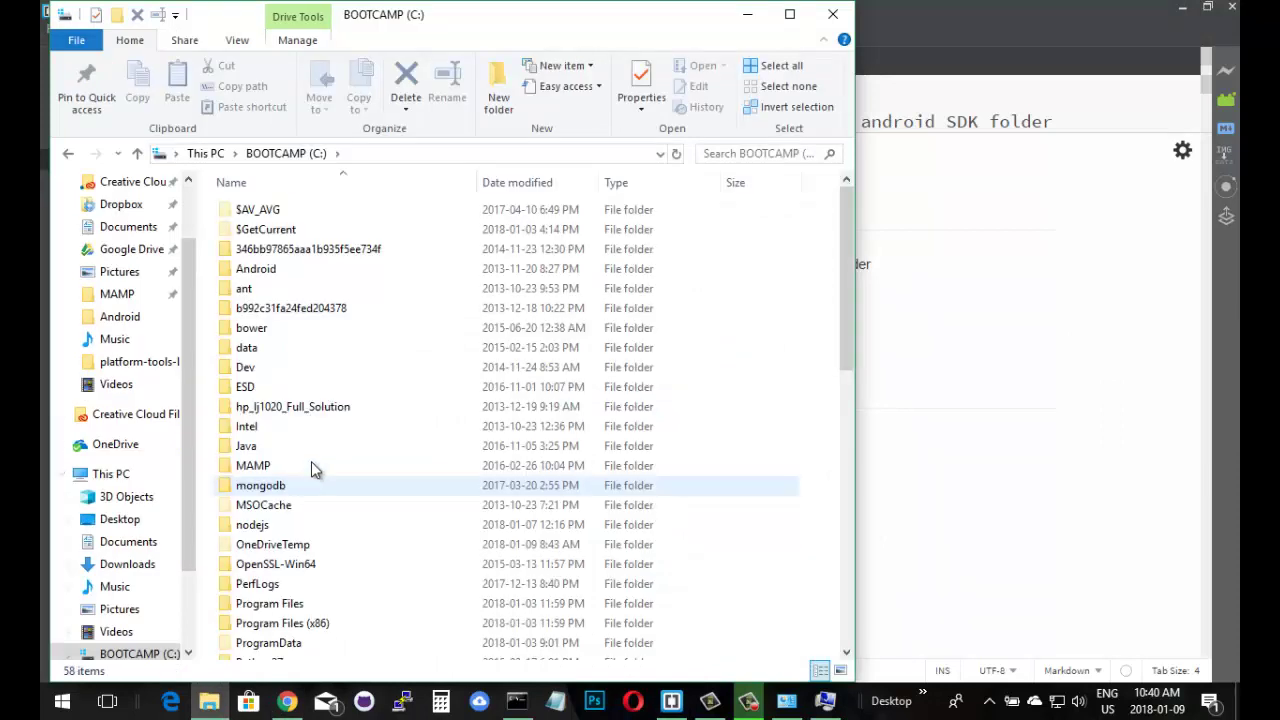
{"action": "left_click", "coordinate": [268, 528]}
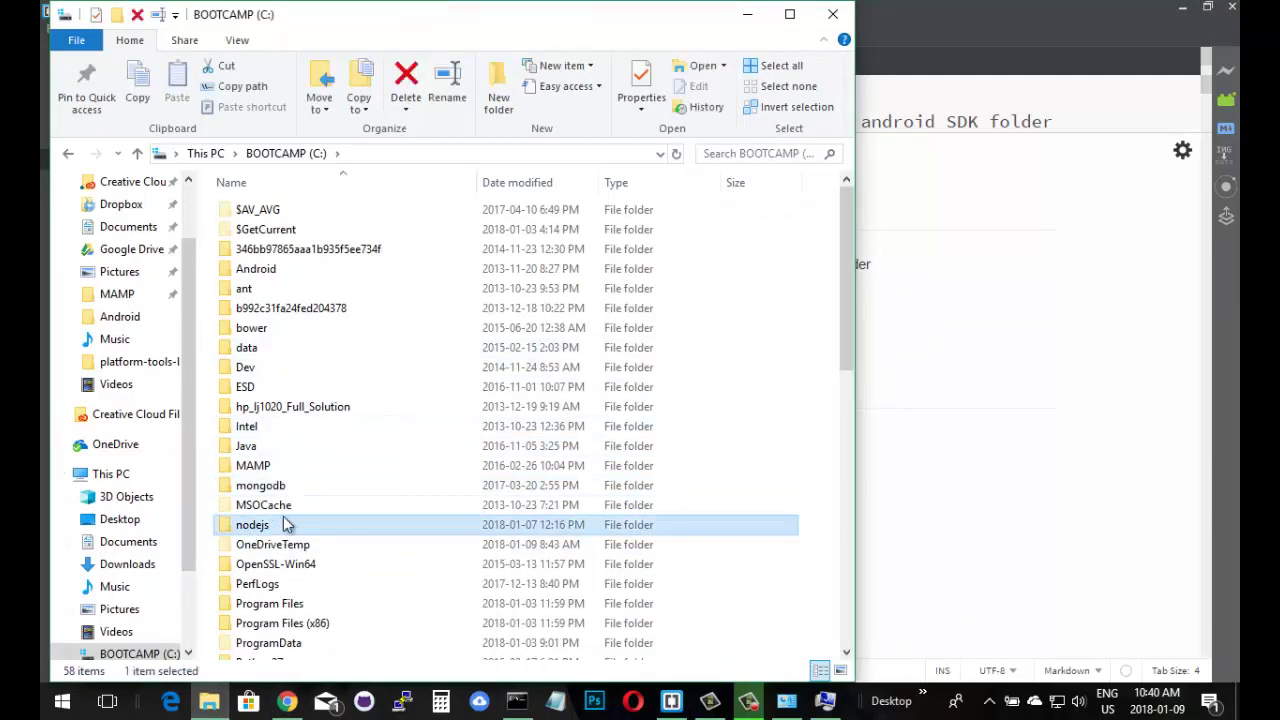
{"action": "left_click", "coordinate": [288, 488]}
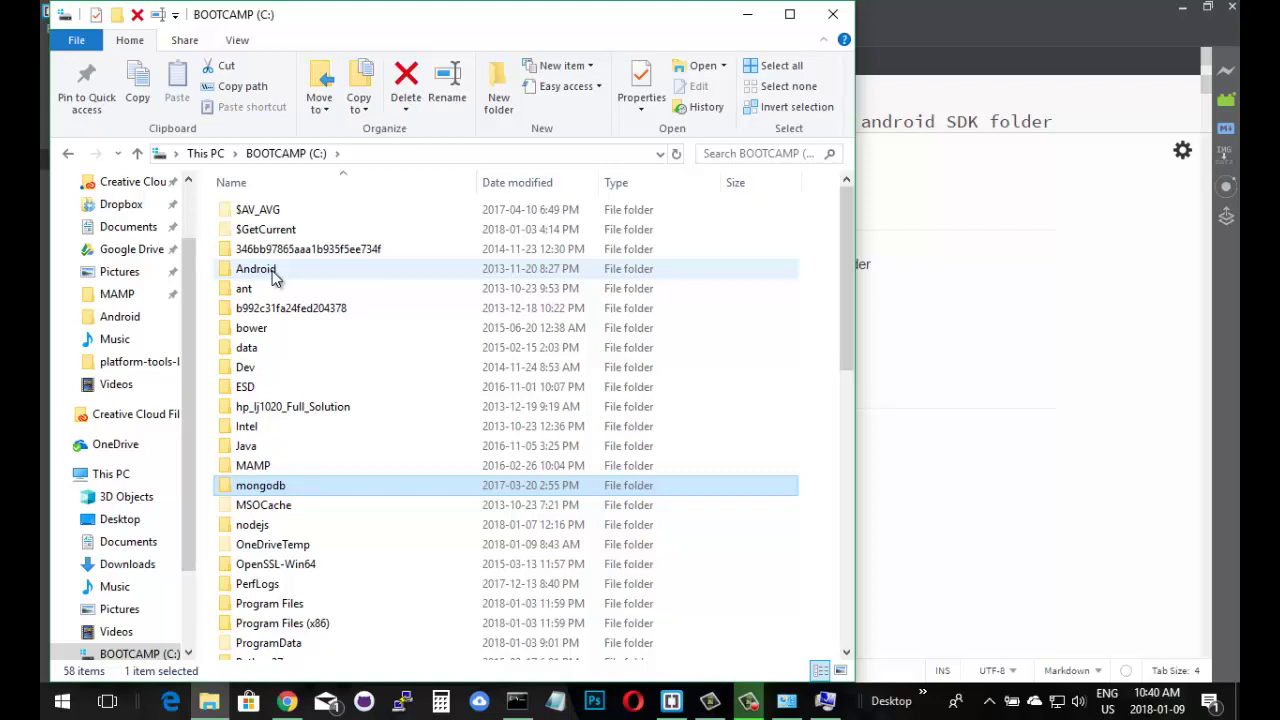
{"action": "mouse_move", "coordinate": [275, 278]}
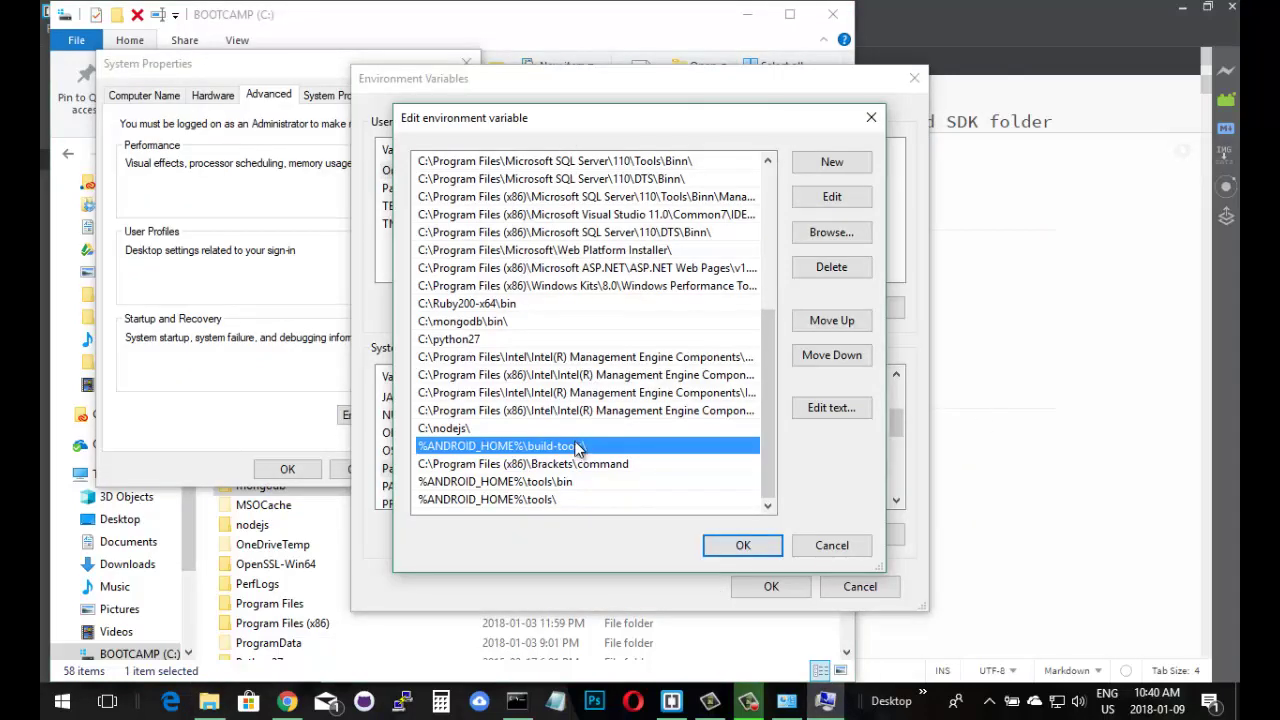
{"action": "left_click", "coordinate": [1018, 318]}
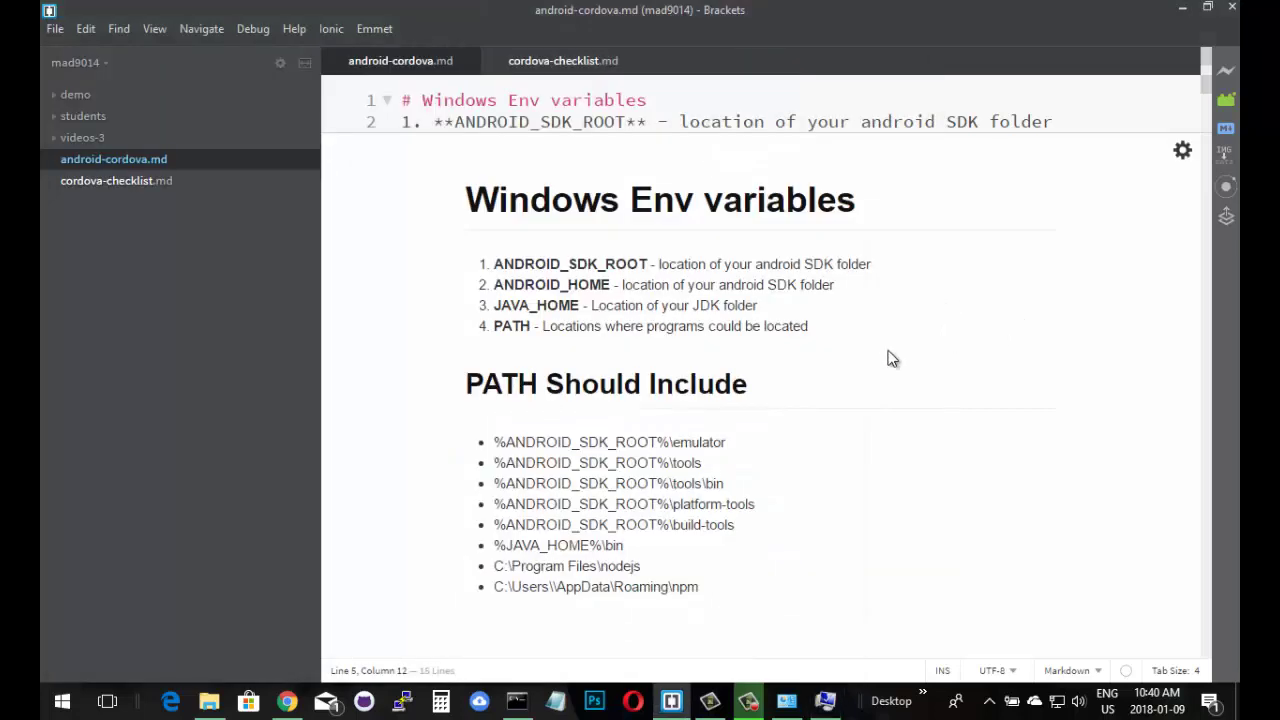
{"action": "left_click", "coordinate": [200, 702]}
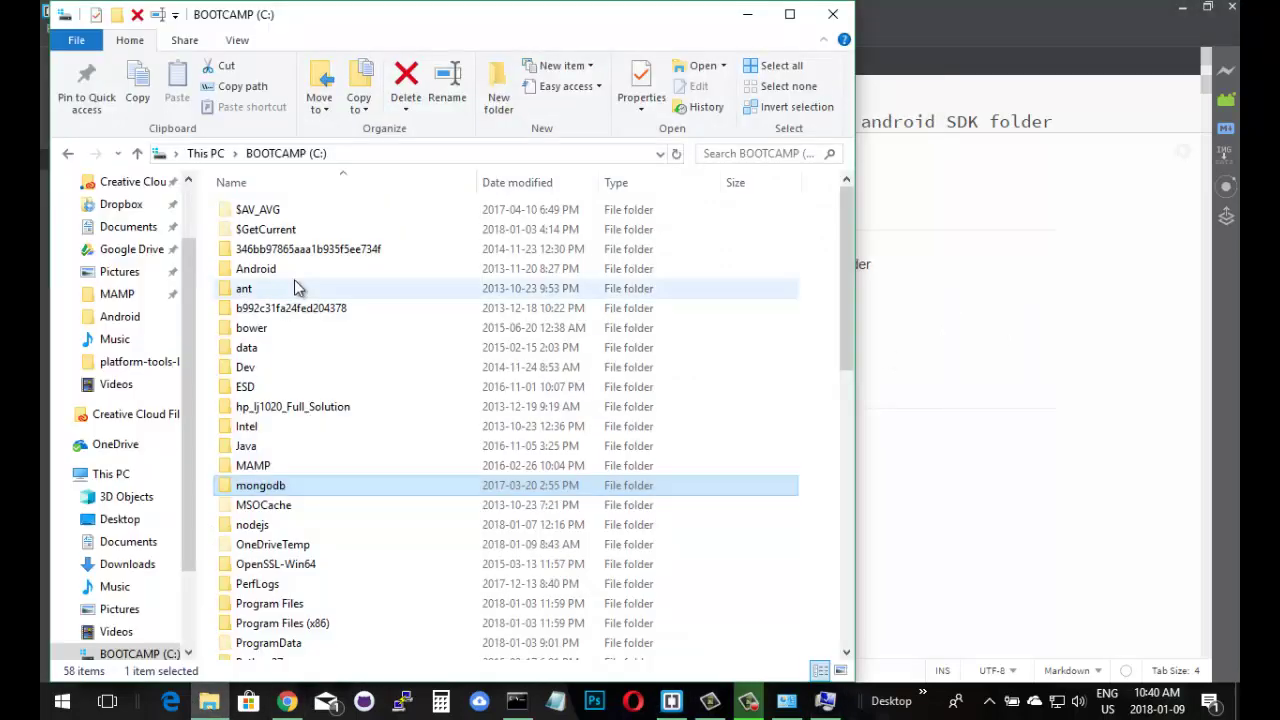
{"action": "double_click", "coordinate": [250, 267]}
{"action": "double_click", "coordinate": [272, 212]}
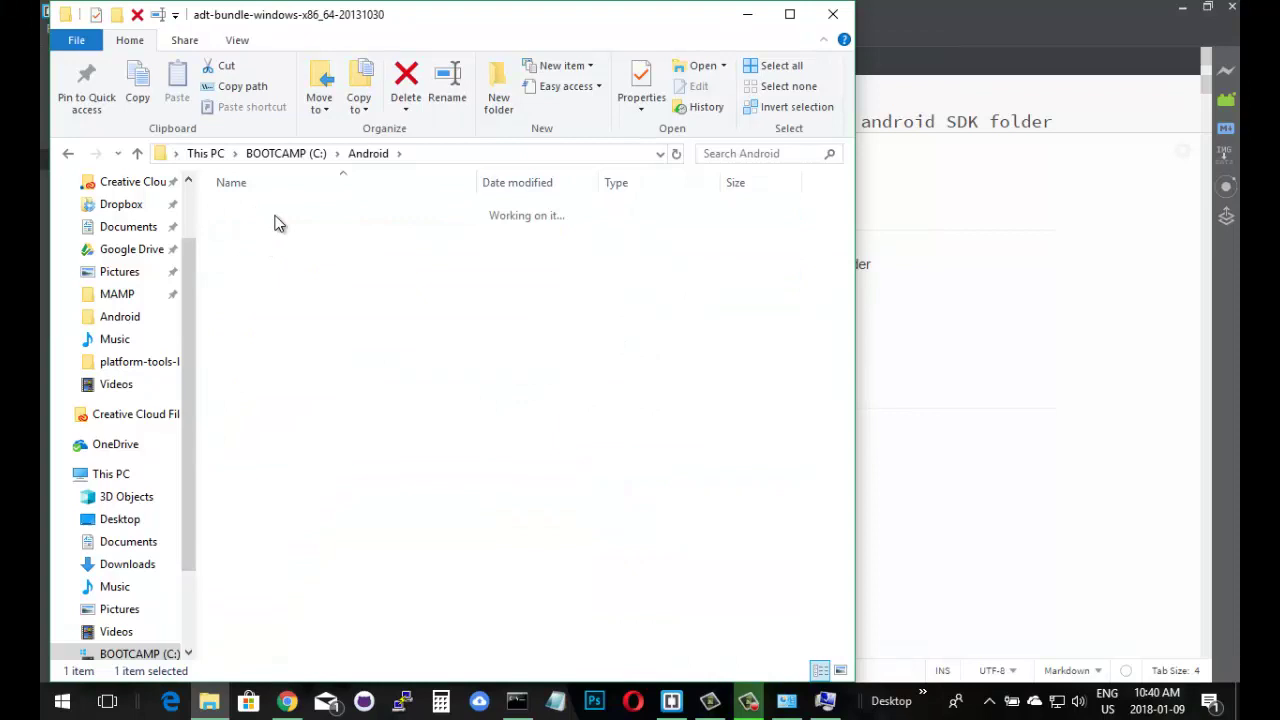
{"action": "left_click", "coordinate": [248, 231]}
{"action": "double_click", "coordinate": [247, 233]}
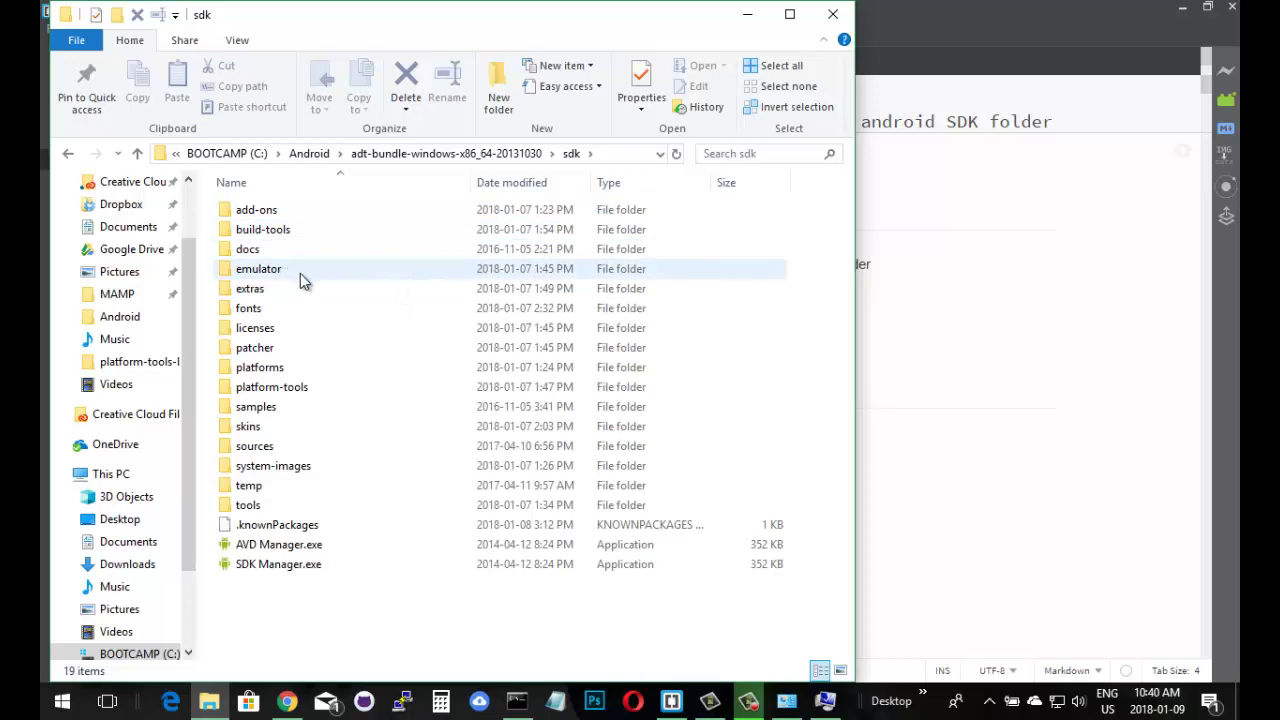
{"action": "mouse_move", "coordinate": [279, 510]}
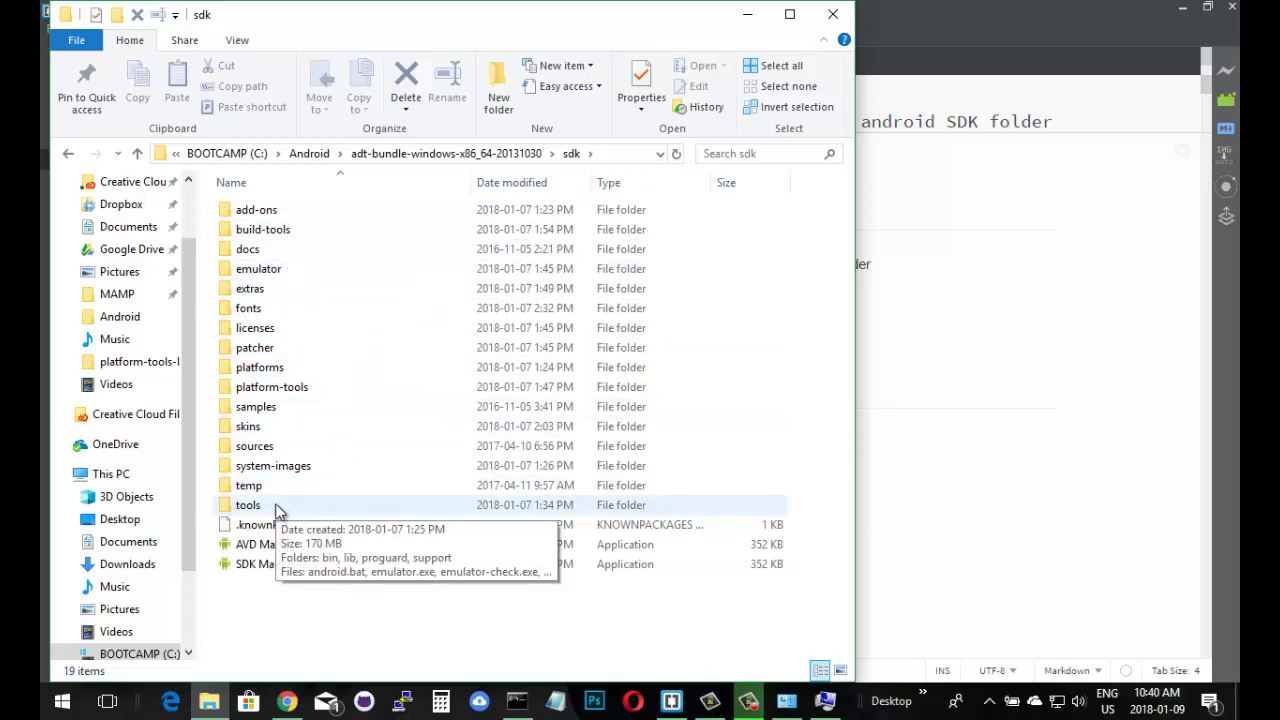
{"action": "left_click", "coordinate": [605, 155]}
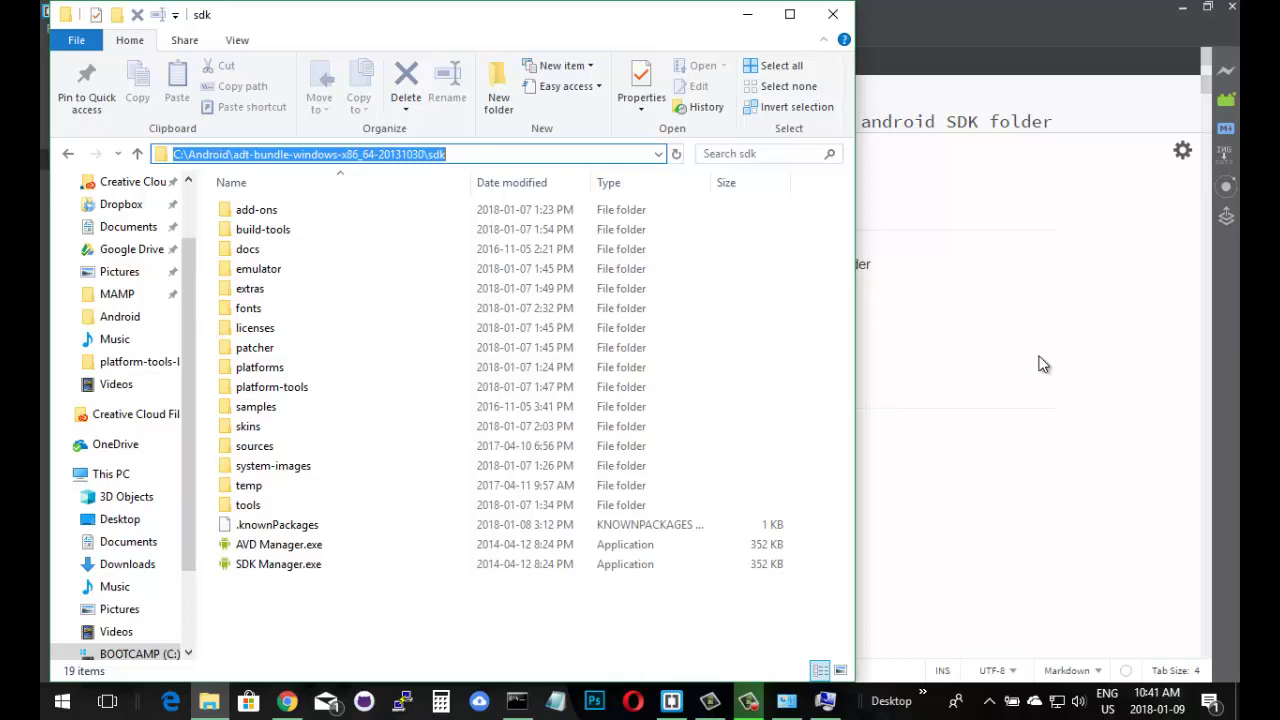
{"action": "left_click", "coordinate": [822, 703]}
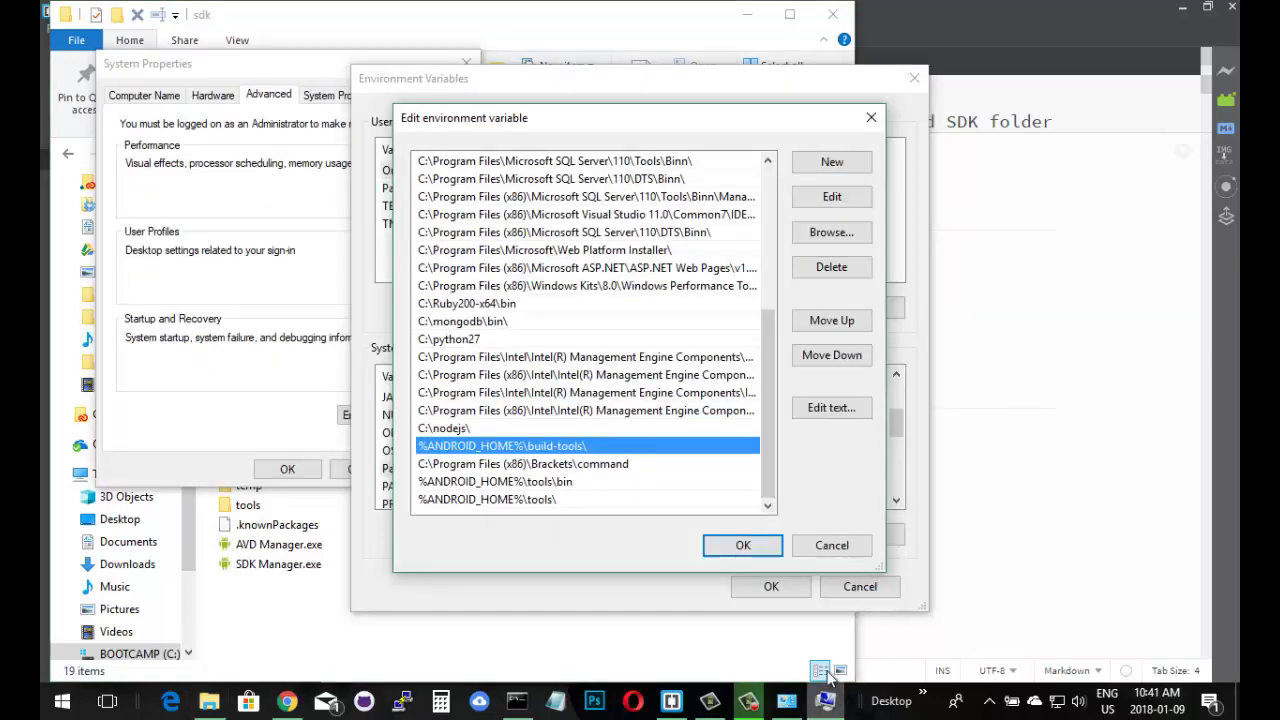
{"action": "left_click", "coordinate": [658, 499]}
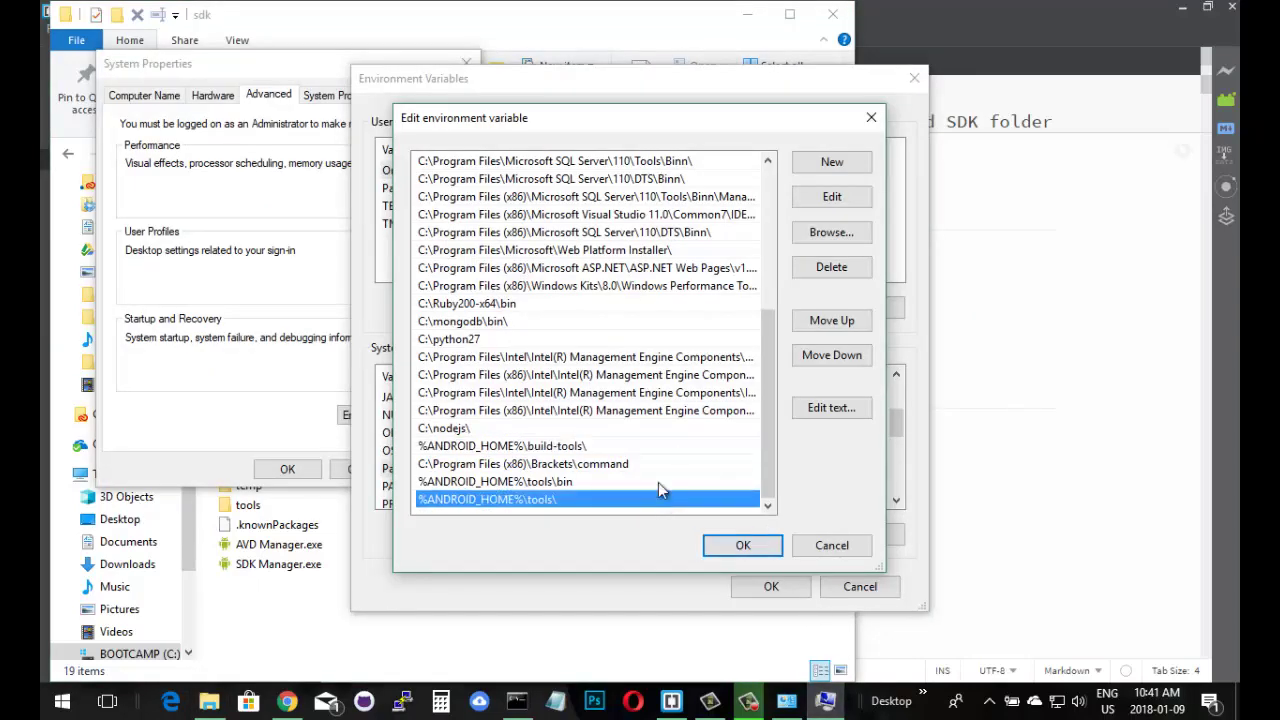
{"action": "left_click", "coordinate": [830, 168]}
{"action": "type", "text": "https://prettier.io/"}
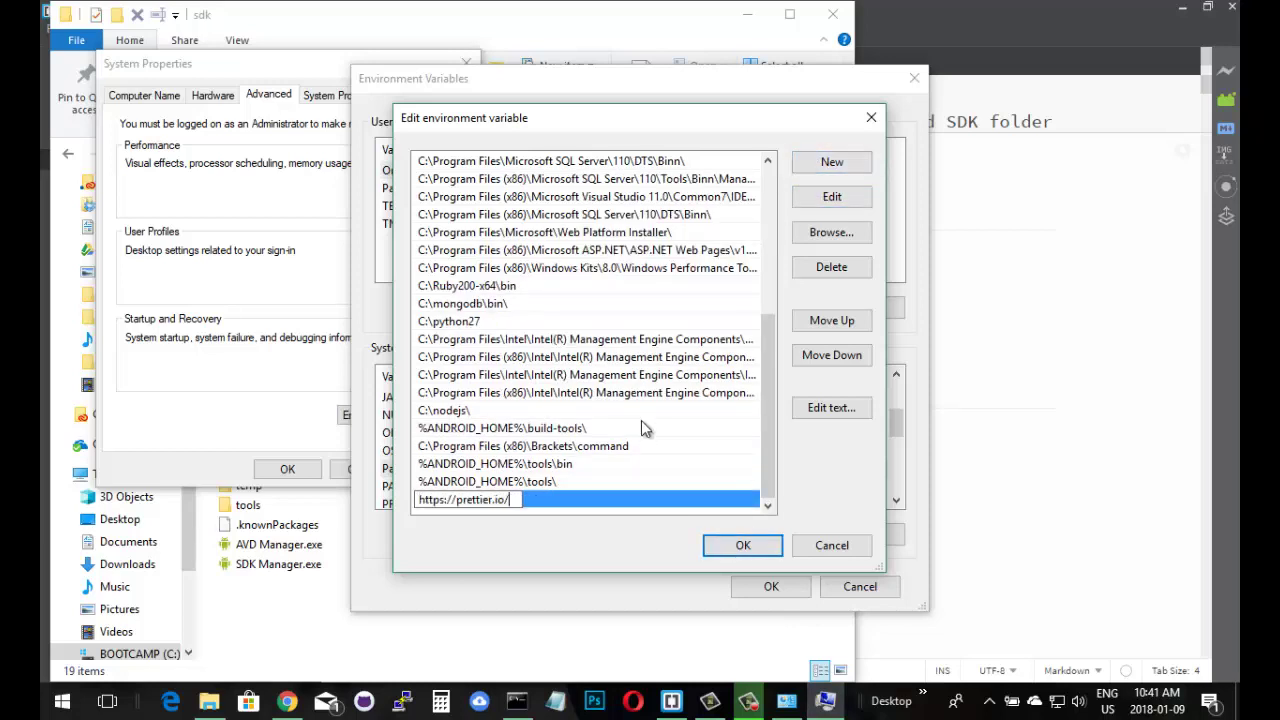
{"action": "key", "text": "BackSpace"}
{"action": "key", "text": "BackSpace"}
{"action": "key", "text": "BackSpace"}
{"action": "key", "text": "BackSpace"}
{"action": "key", "text": "BackSpace"}
{"action": "key", "text": "BackSpace"}
{"action": "key", "text": "BackSpace"}
{"action": "key", "text": "BackSpace"}
{"action": "key", "text": "BackSpace"}
{"action": "key", "text": "BackSpace"}
{"action": "key", "text": "BackSpace"}
{"action": "key", "text": "BackSpace"}
{"action": "key", "text": "BackSpace"}
{"action": "key", "text": "BackSpace"}
{"action": "key", "text": "BackSpace"}
{"action": "key", "text": "BackSpace"}
{"action": "key", "text": "BackSpace"}
{"action": "key", "text": "BackSpace"}
{"action": "key", "text": "BackSpace"}
{"action": "key", "text": "BackSpace"}
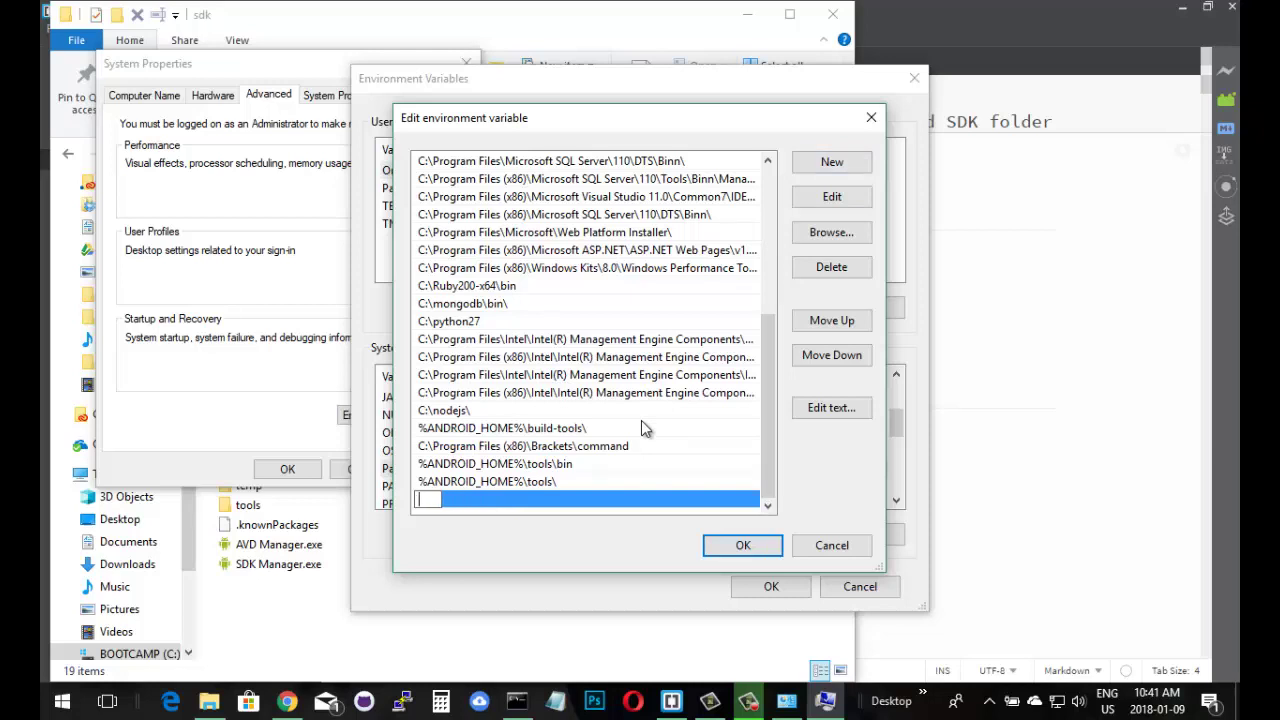
{"action": "key", "text": "alt+Tab"}
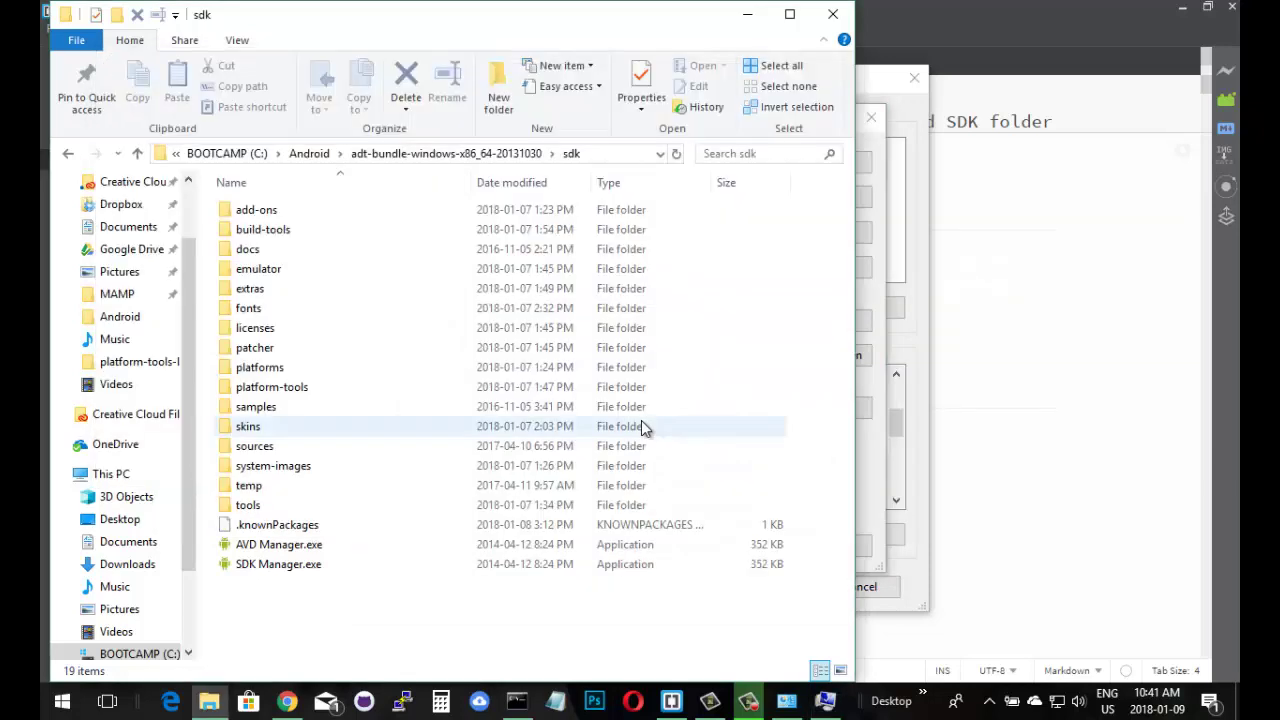
{"action": "left_click", "coordinate": [624, 153]}
{"action": "key", "text": "ctrl+c"}
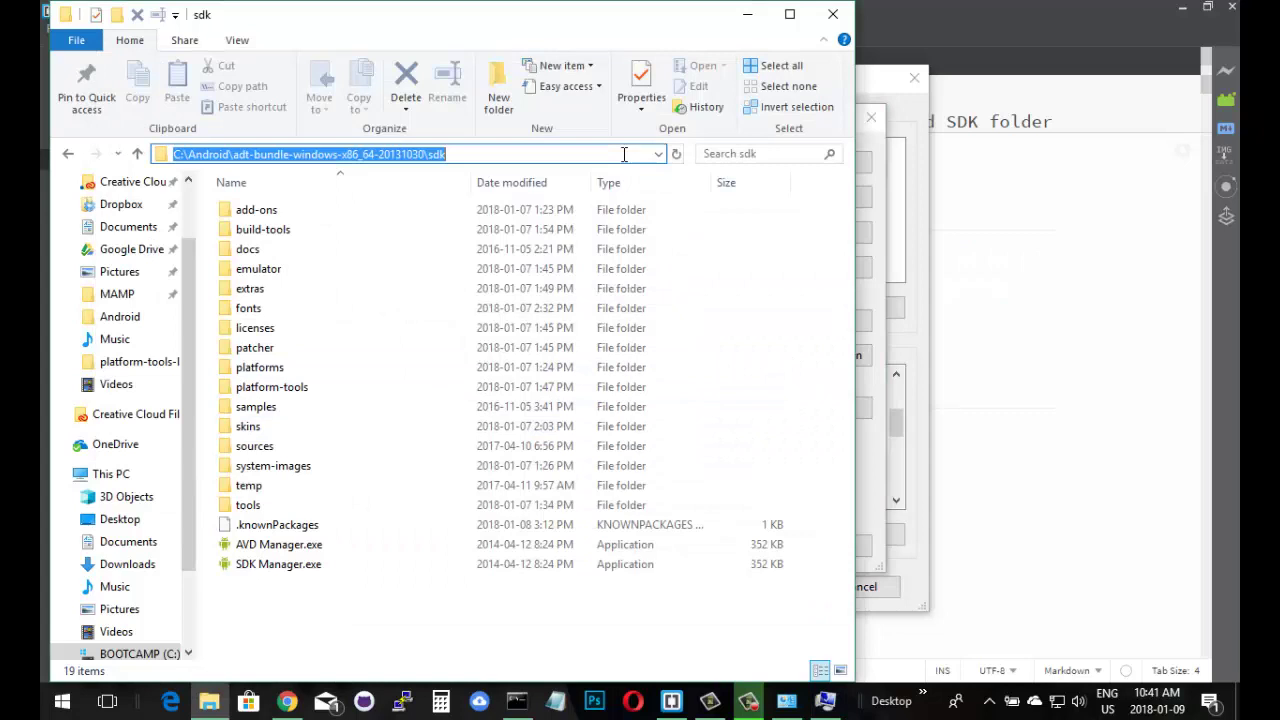
{"action": "key", "text": "alt+Tab"}
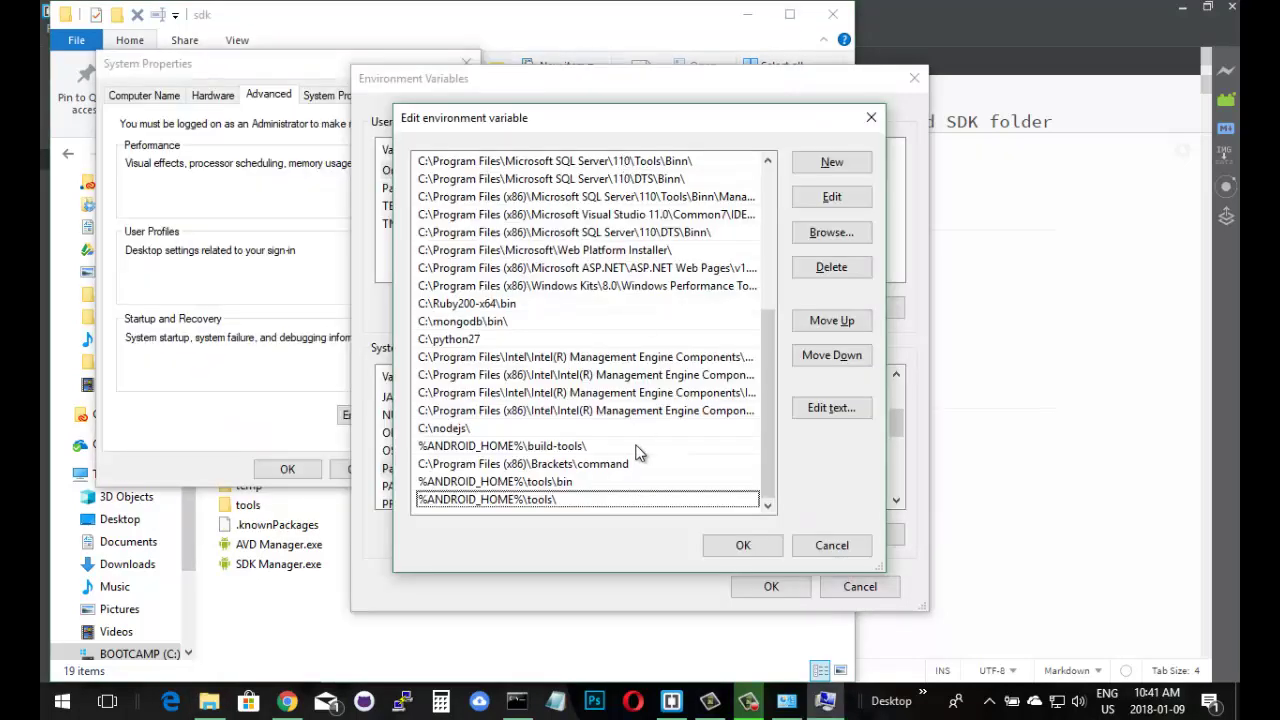
{"action": "left_click", "coordinate": [830, 163]}
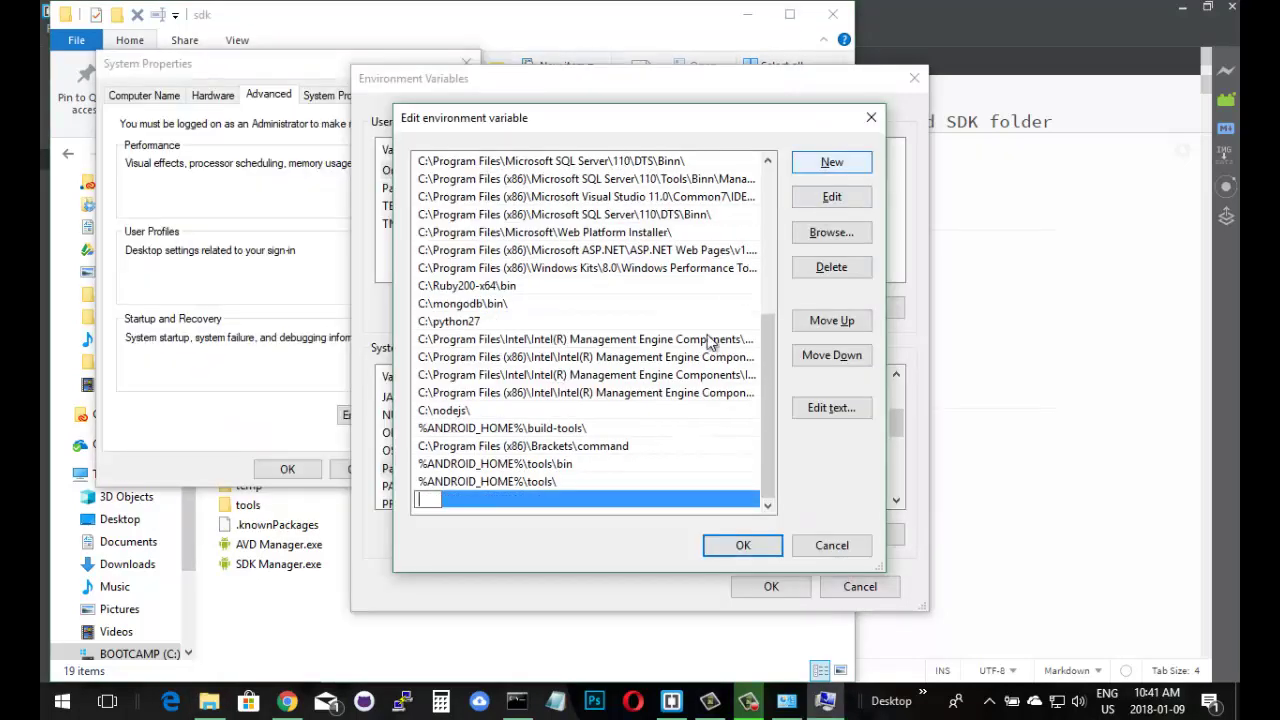
{"action": "key", "text": "ctrl+v"}
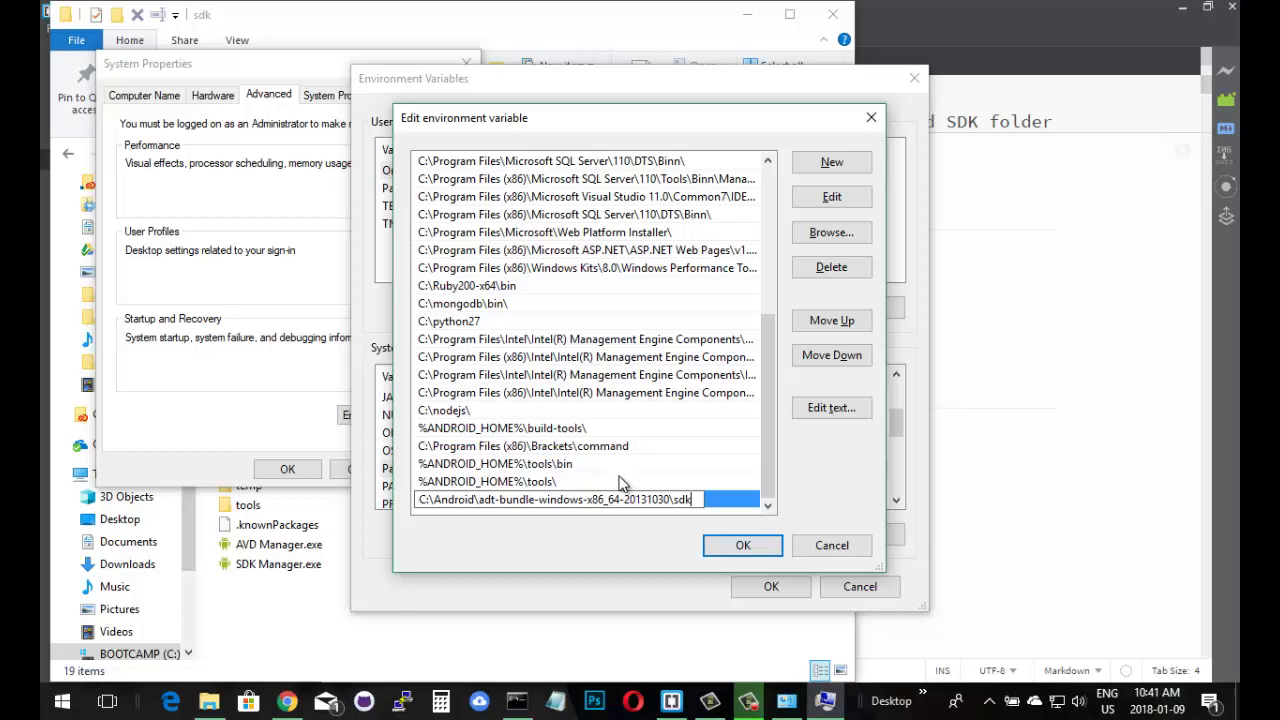
{"action": "key", "text": "Return"}
- Try replacing the new Path entry with the placeholder text "sdsdfsdfsd", and cancel the Path edit
{"action": "left_click", "coordinate": [832, 197]}
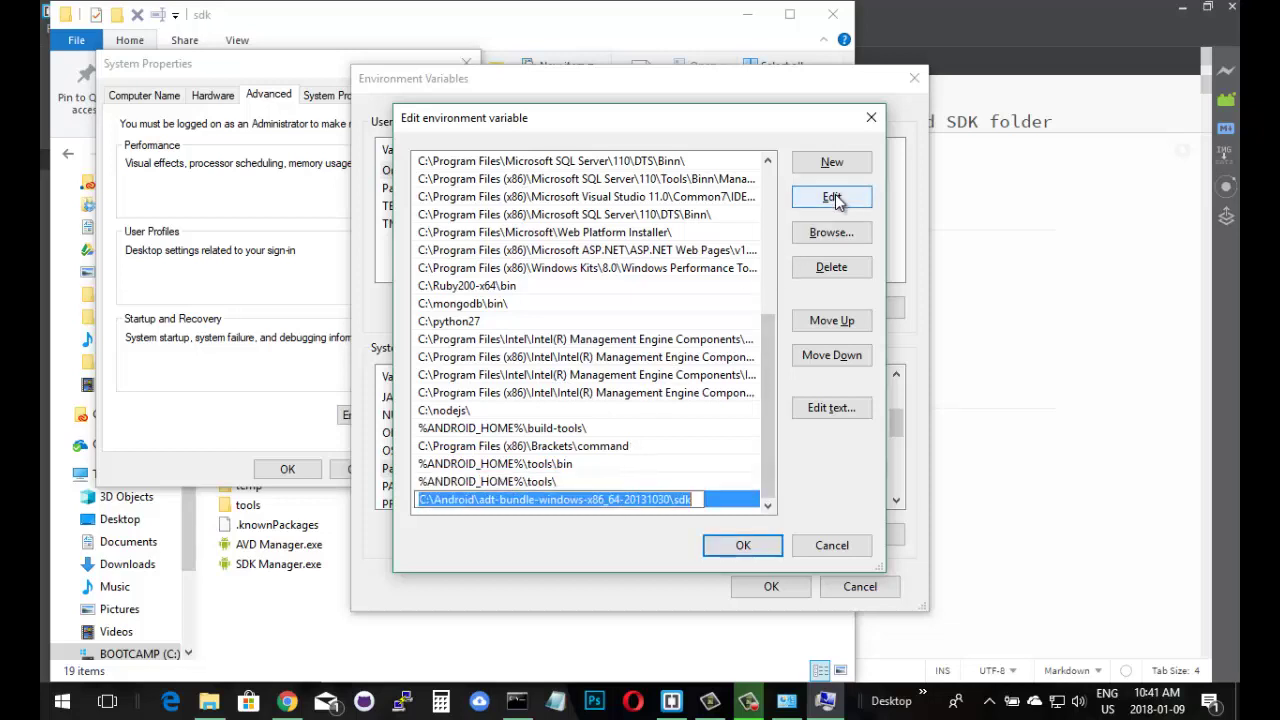
{"action": "key", "text": "BackSpace"}
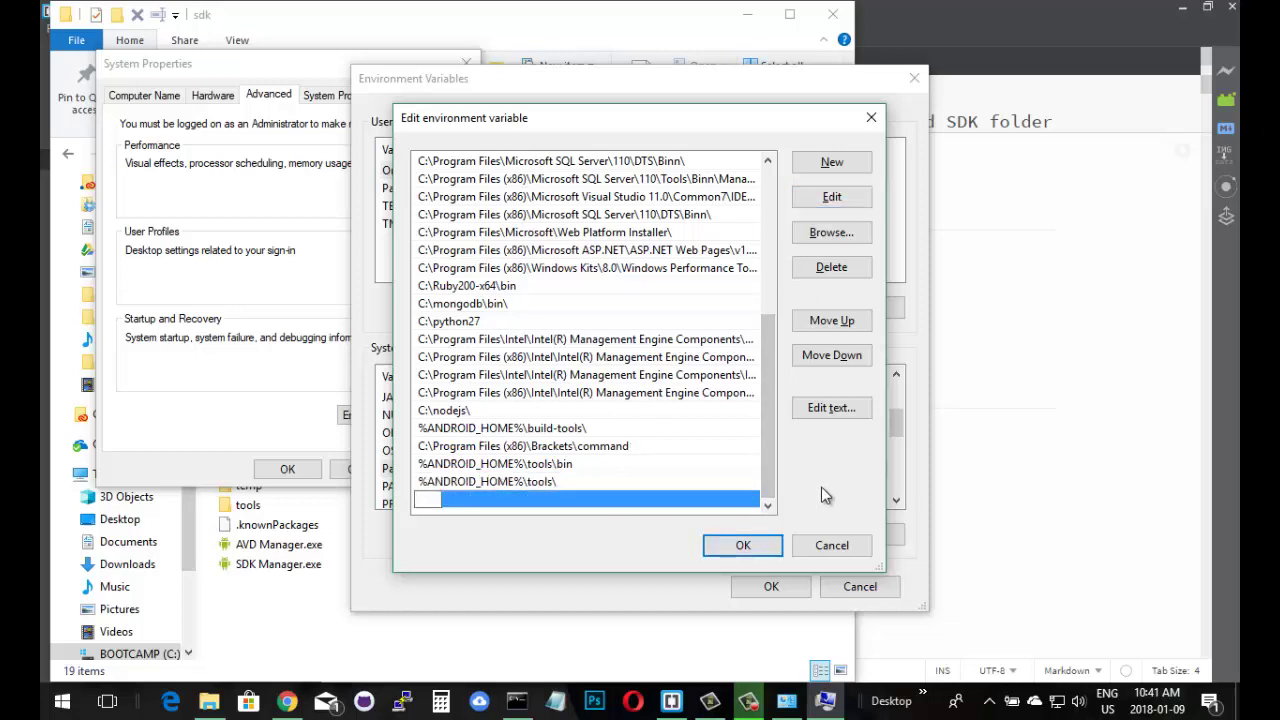
{"action": "type", "text": "sdsdfsdfsd"}
{"action": "left_click", "coordinate": [834, 545]}
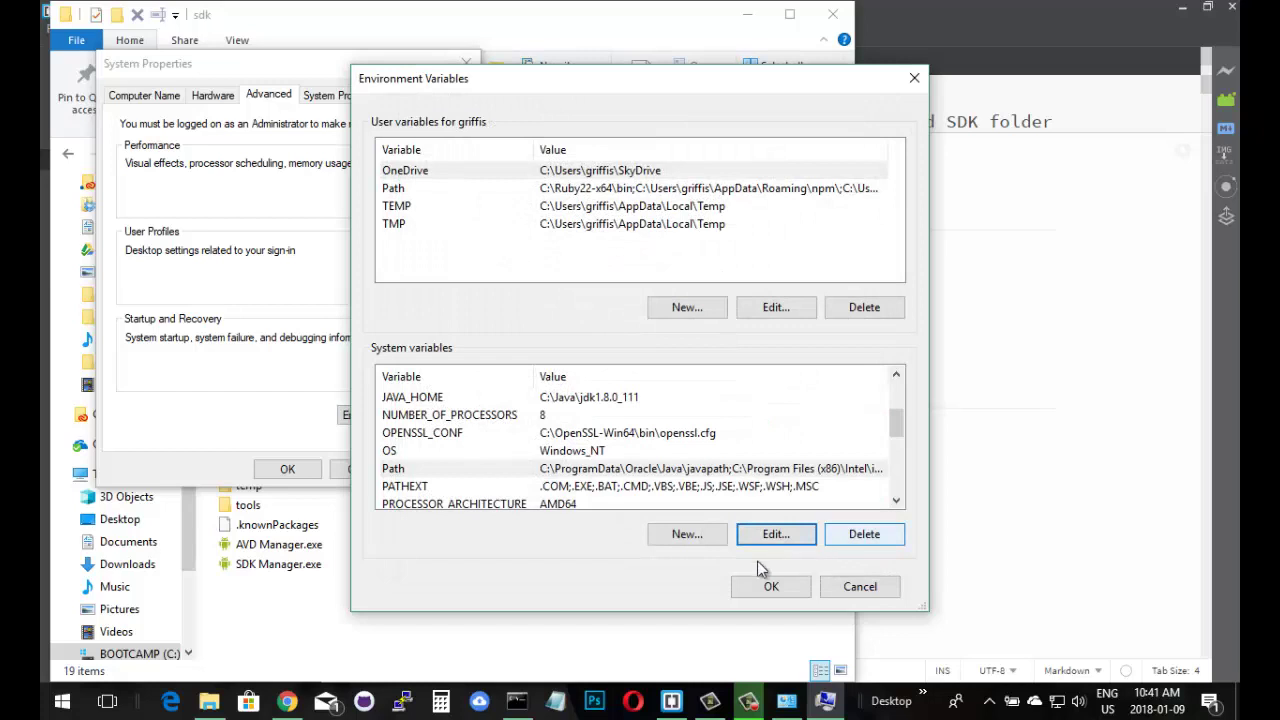